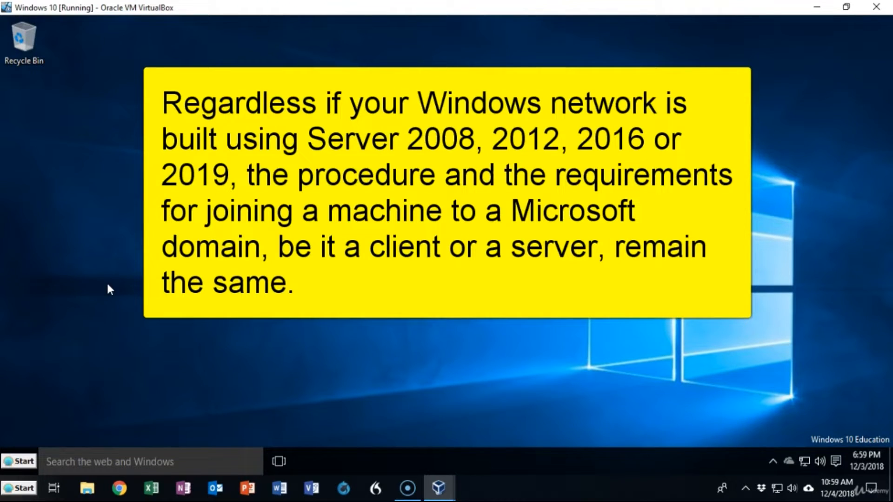
Step: Examine the network adapter settings of the Windows 10 virtual machine in VirtualBox Manager
click(24, 447)
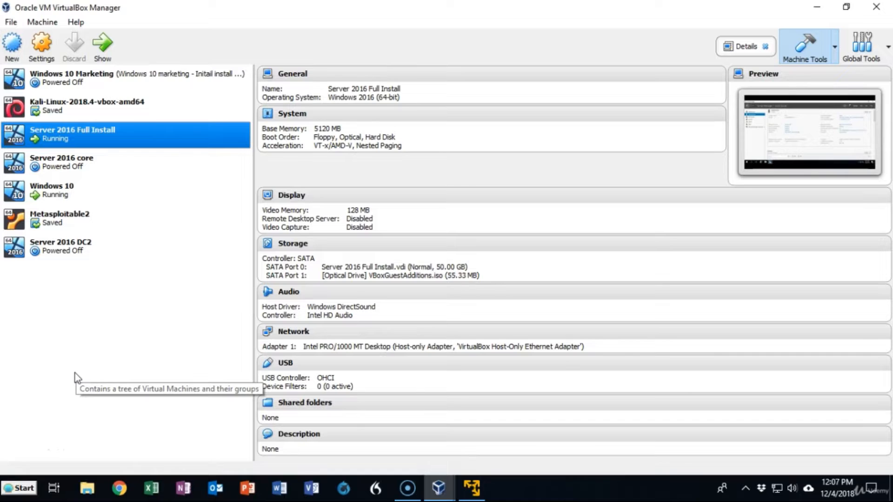
click(65, 188)
right_click(65, 189)
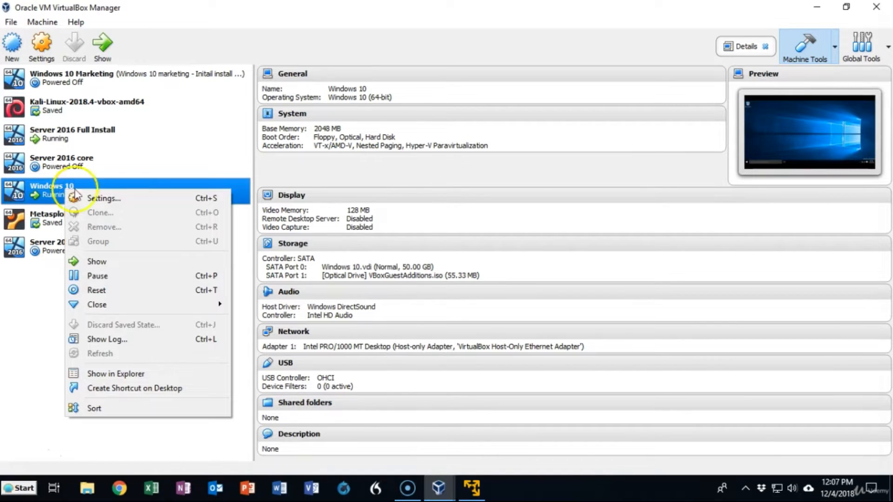
click(117, 203)
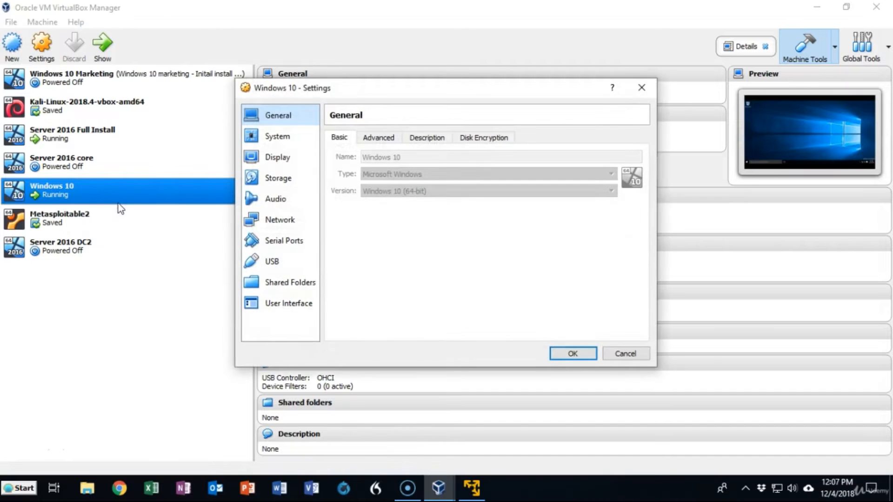
click(280, 220)
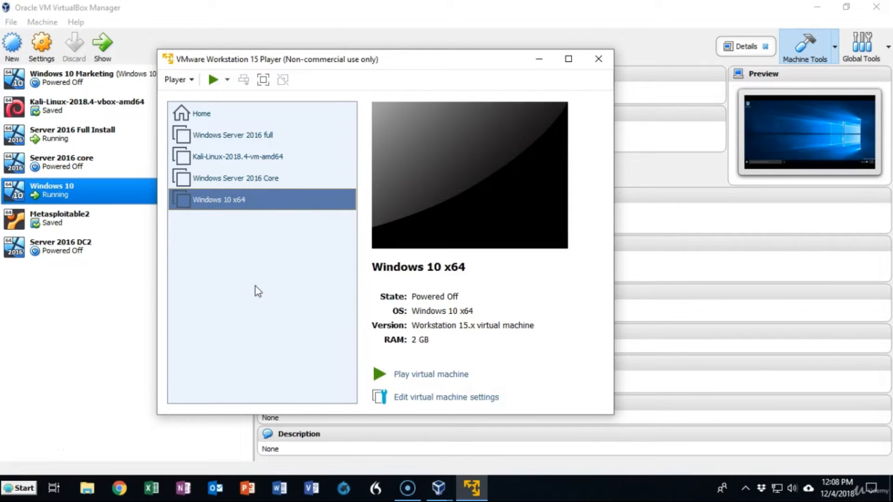
Step: Set the network adapter of the Windows 10 x64 virtual machine in VMware Player to Host-only, save, and close the player
right_click(255, 204)
click(286, 225)
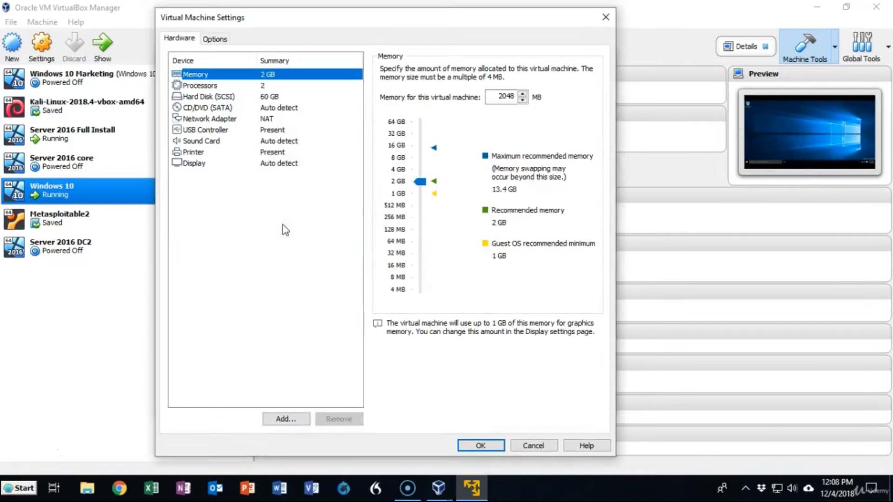
click(224, 122)
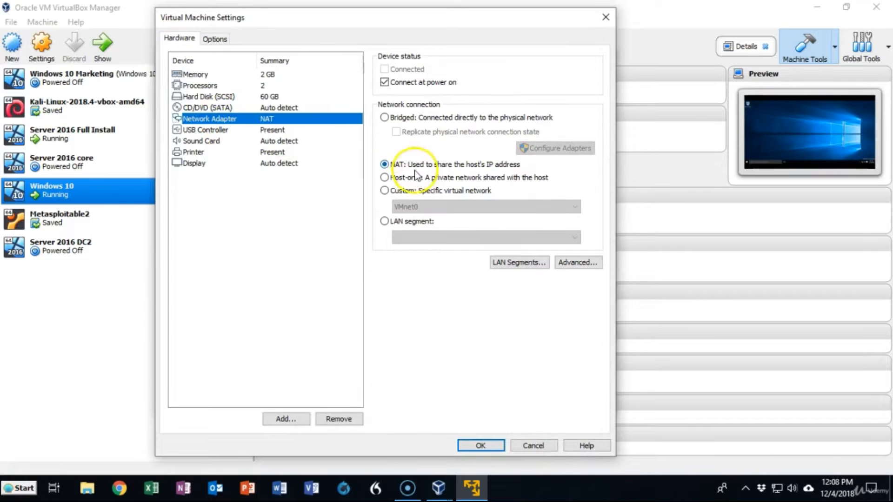
click(385, 178)
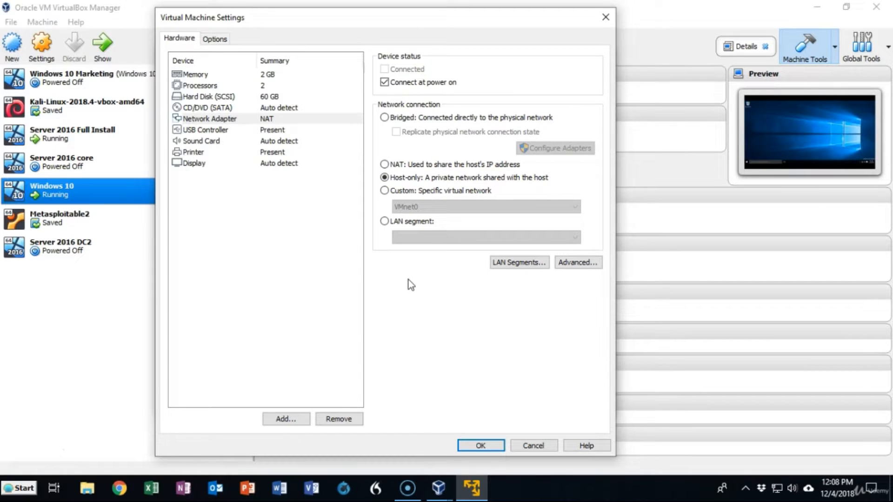
click(492, 446)
click(593, 60)
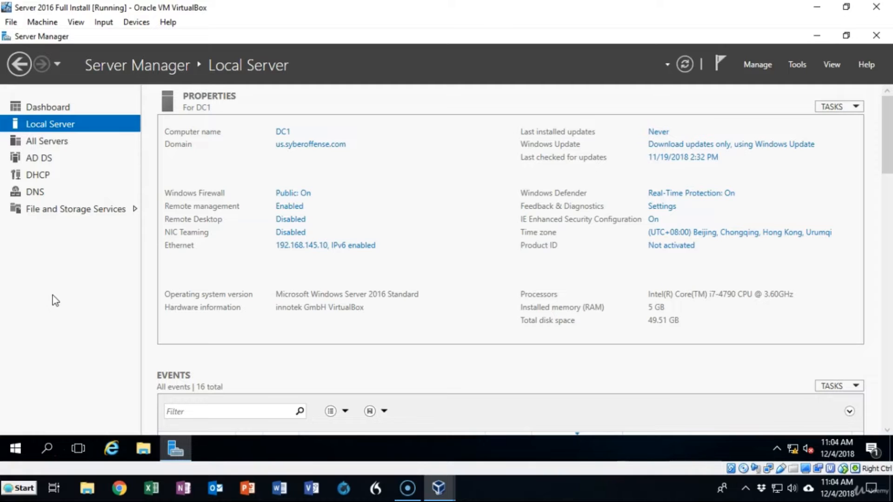
Step: Inspect the host records of the us.syberoffense.com forward lookup zone in DNS Manager on server DC1
click(796, 65)
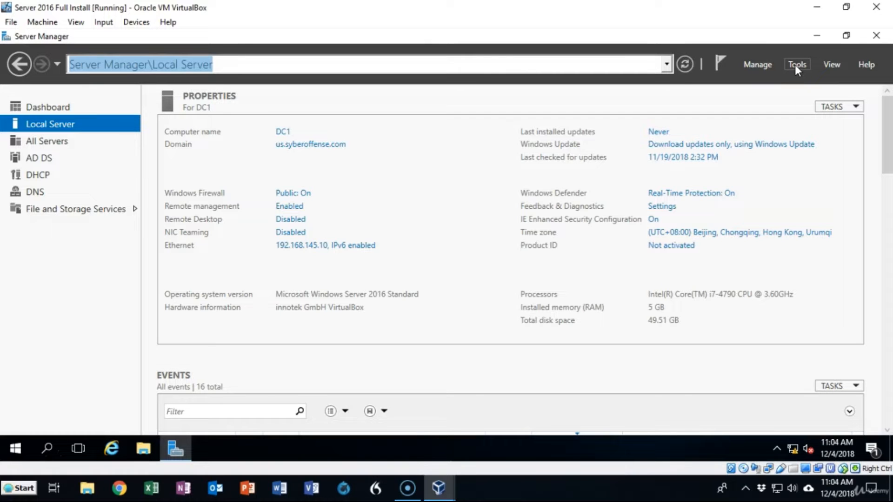
click(797, 69)
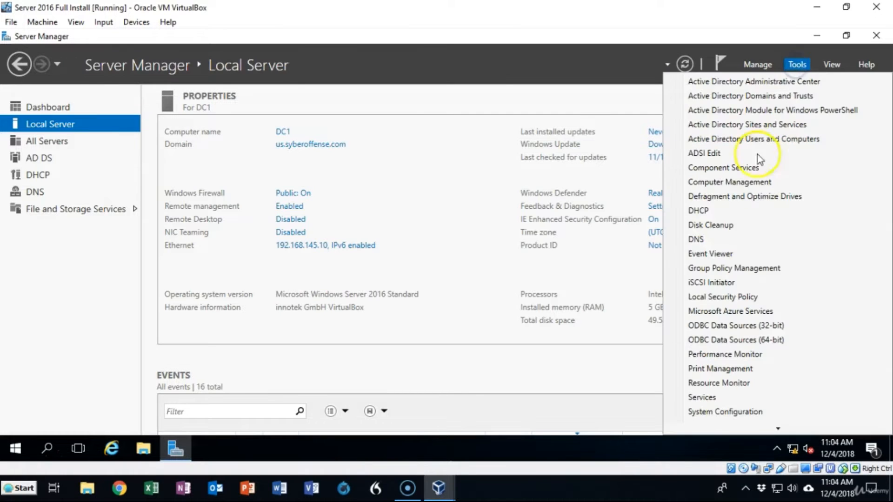
click(694, 240)
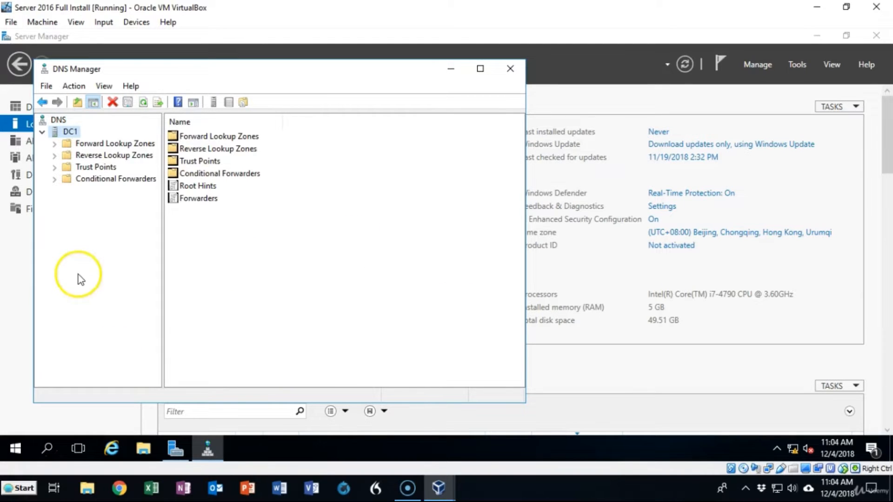
click(55, 144)
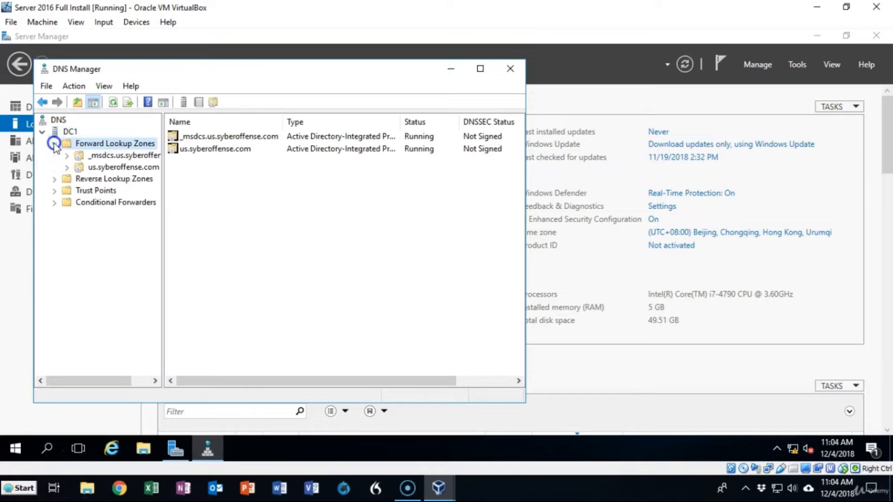
click(67, 167)
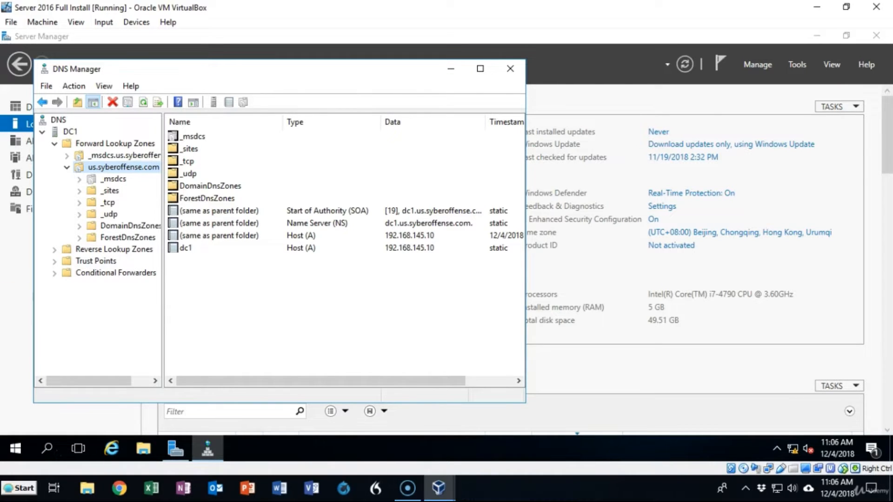
click(391, 248)
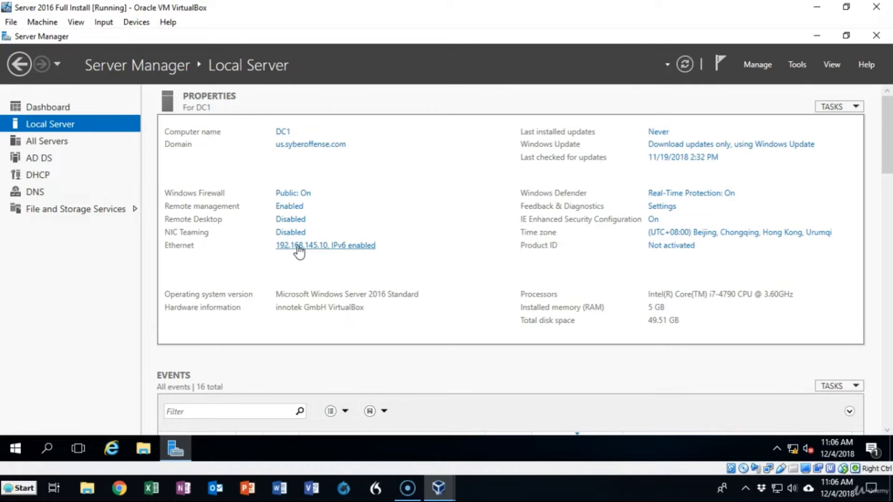
Step: Check the IP and DNS addresses in the IPv4 properties of the server's Ethernet adapter
click(298, 246)
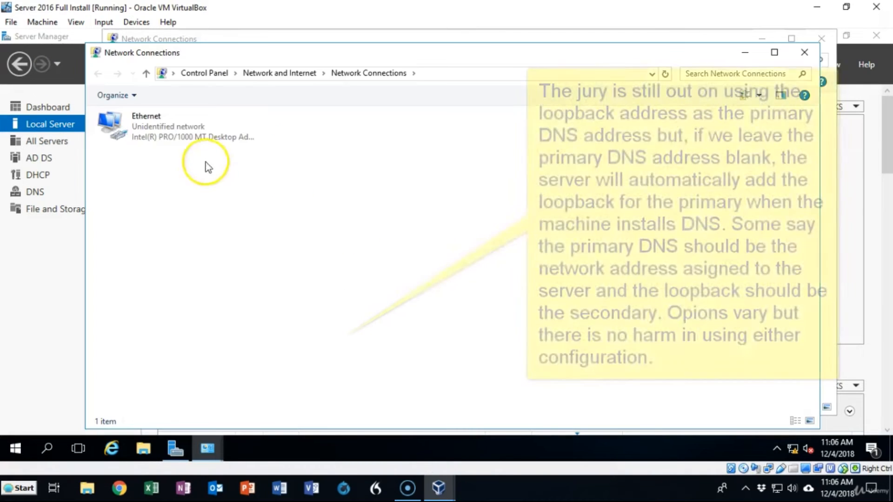
right_click(153, 130)
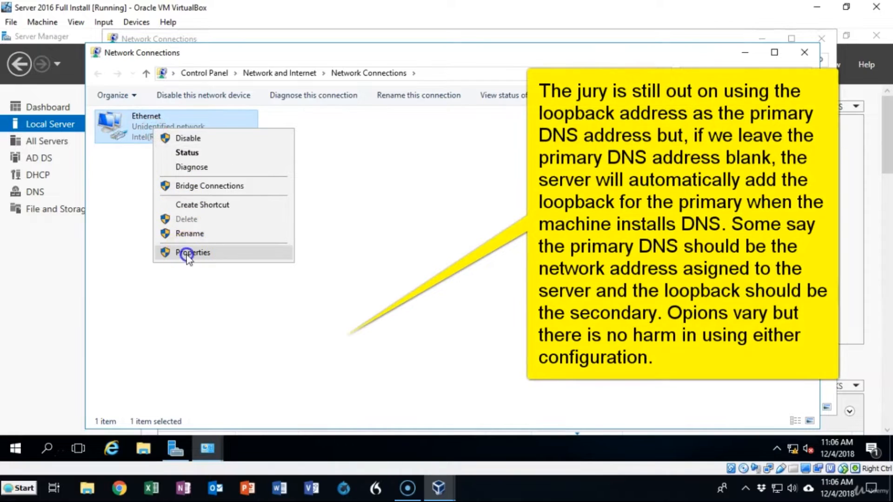
click(187, 253)
double_click(197, 245)
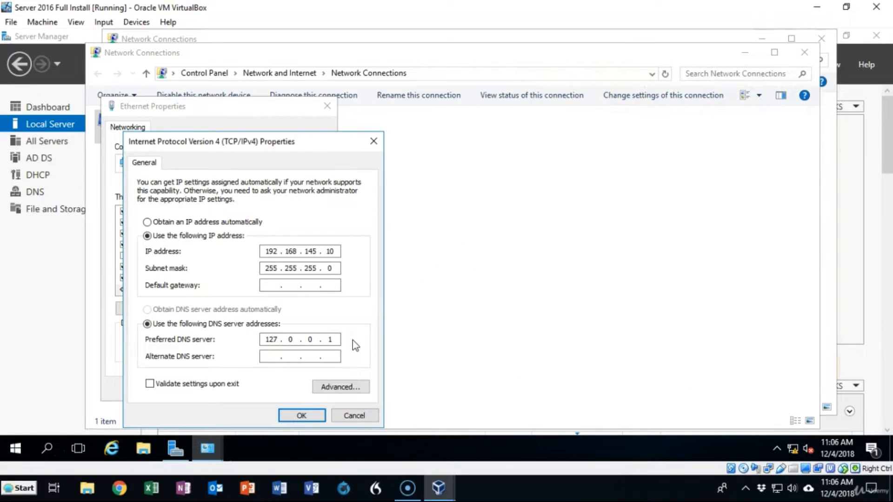
click(265, 250)
drag(265, 248, 343, 252)
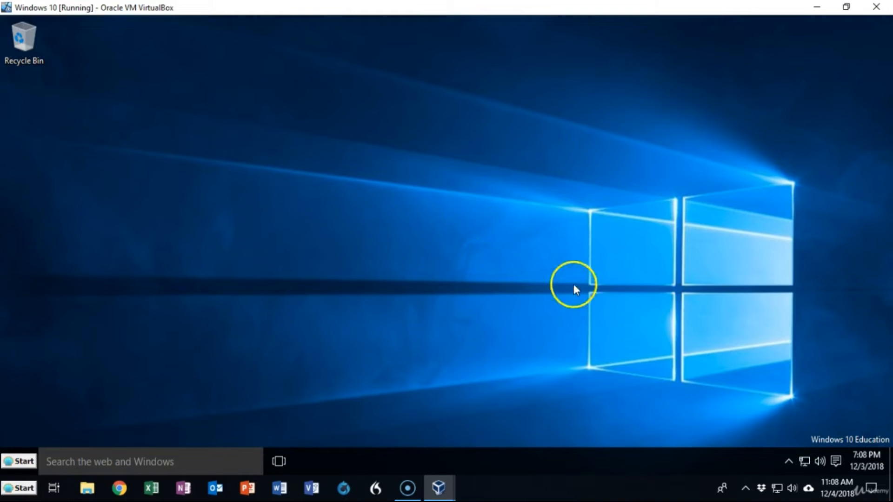
Step: On the Windows 10 client, open the Internet Protocol Version 4 (TCP/IPv4) properties of the Ethernet adapter
right_click(805, 463)
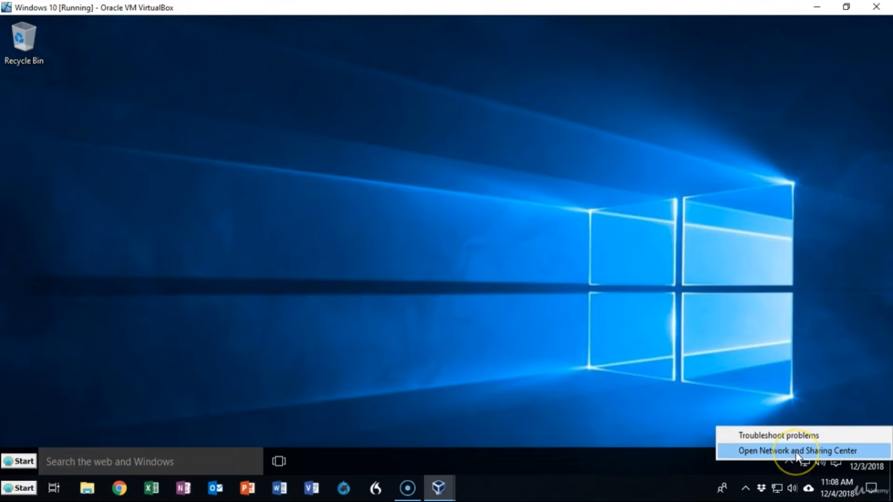
click(796, 453)
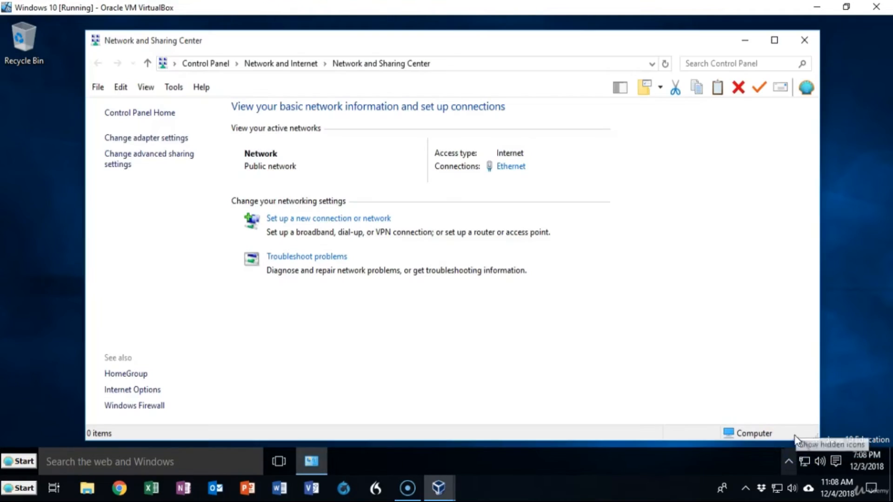
click(165, 138)
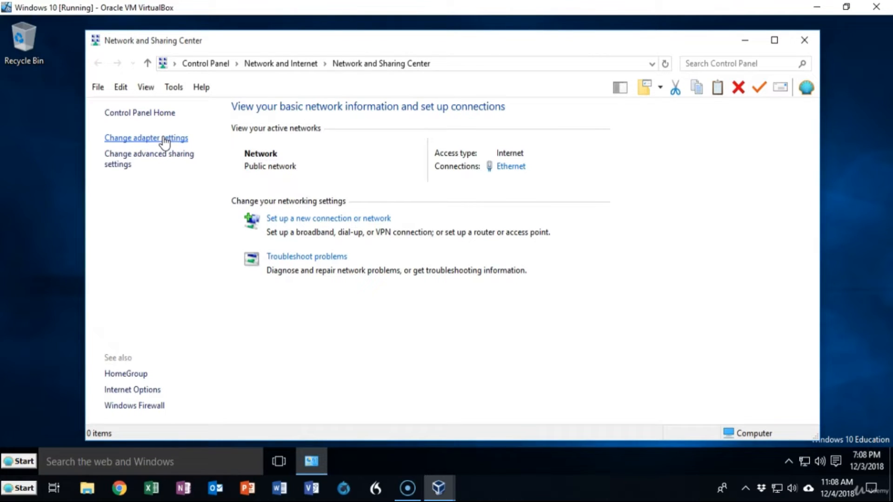
click(164, 140)
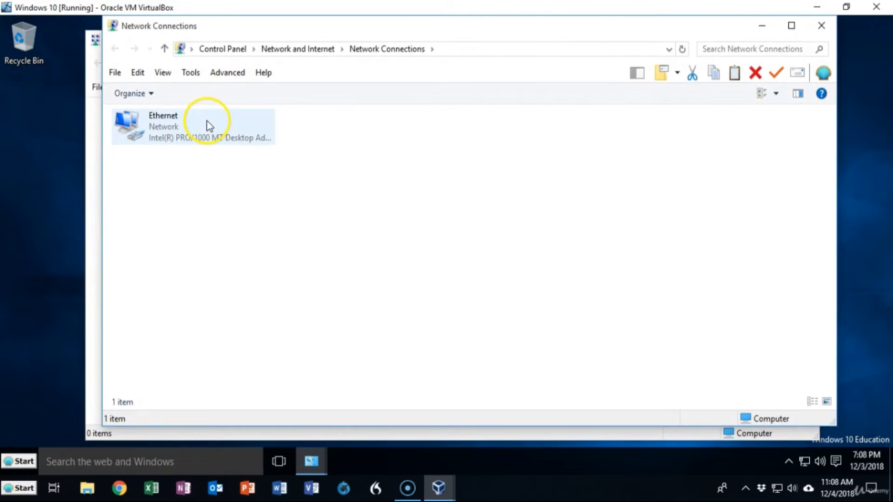
click(175, 125)
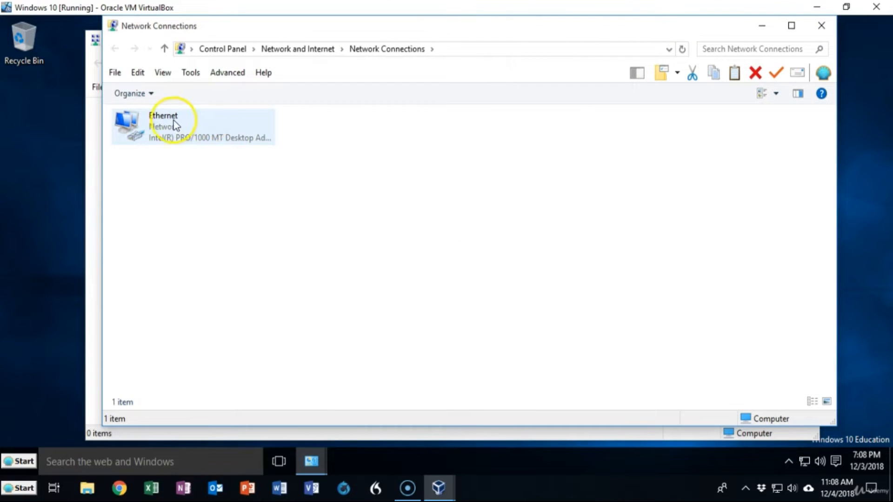
right_click(168, 127)
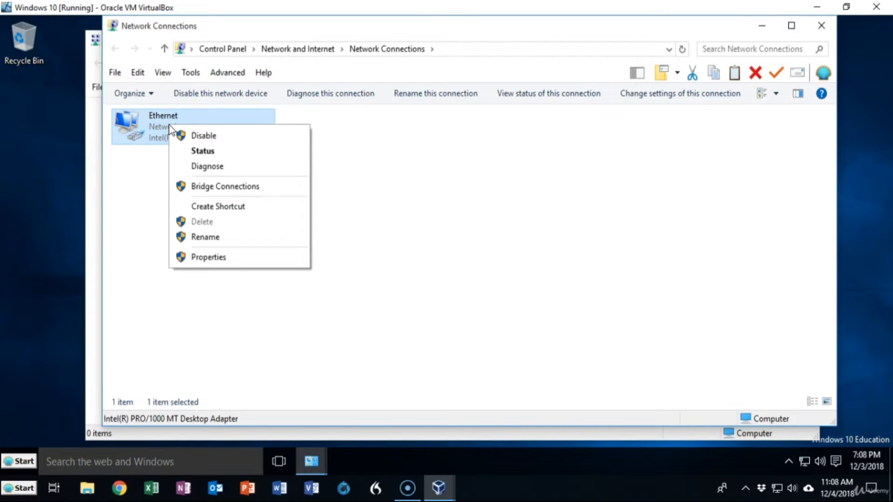
click(214, 258)
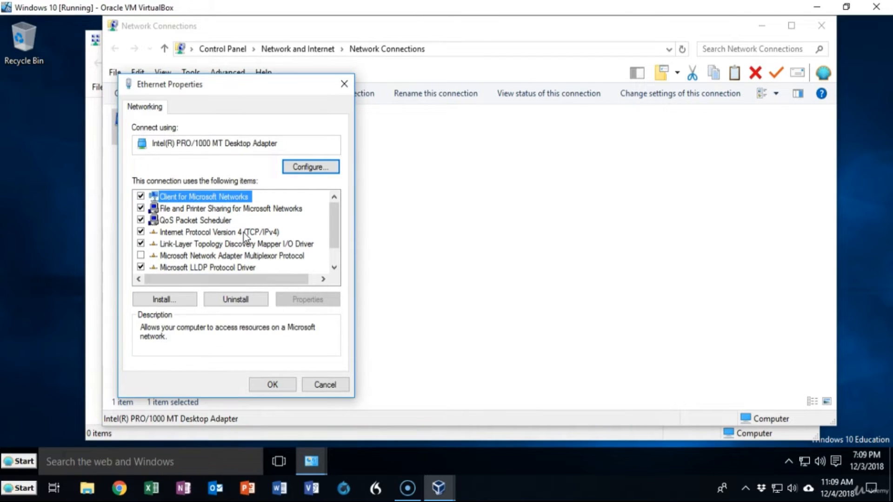
click(254, 232)
double_click(255, 232)
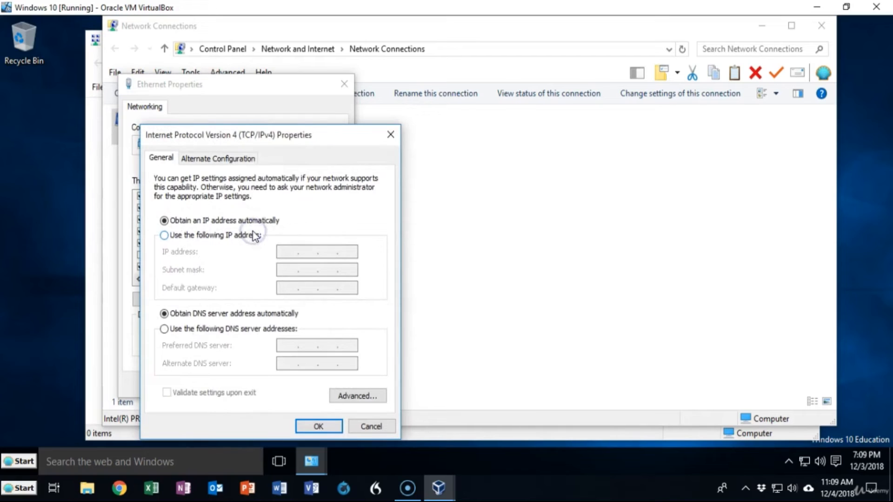
drag(319, 132, 334, 98)
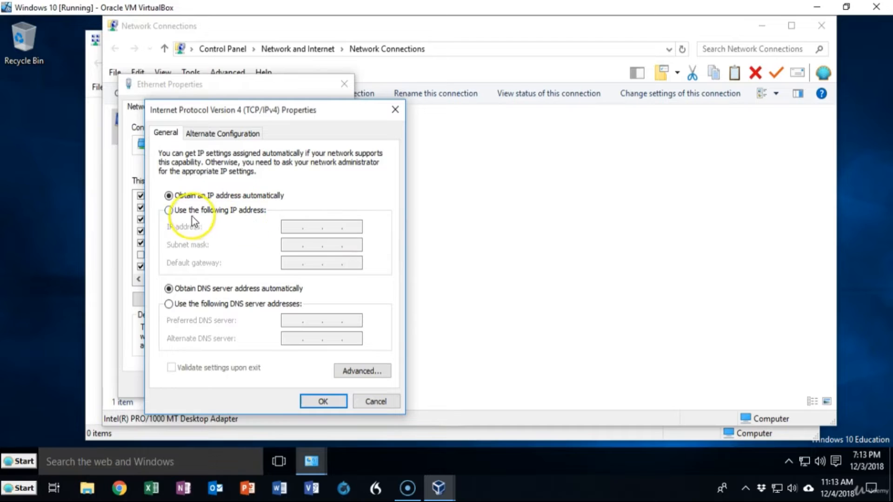
Step: Assign the static IP address 192.168.145.30 with subnet mask 255.255.255.0, leaving the default gateway blank
click(169, 211)
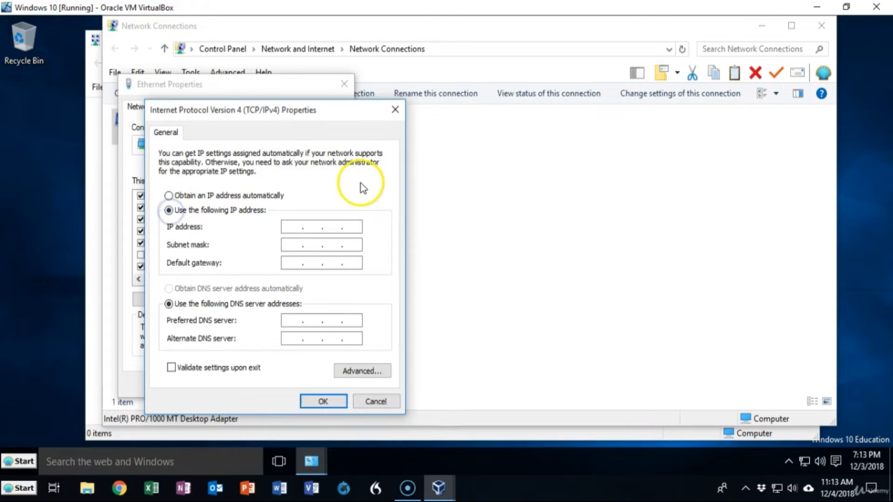
click(288, 227)
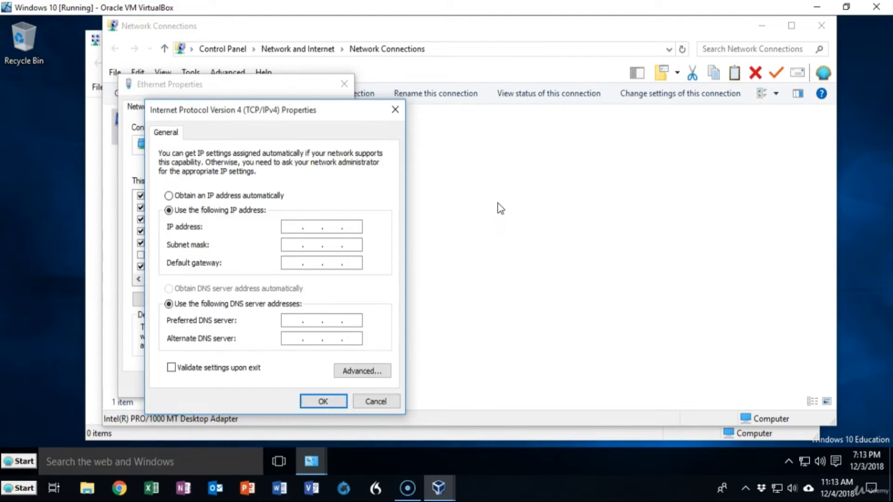
text(192.168.145)
text(30)
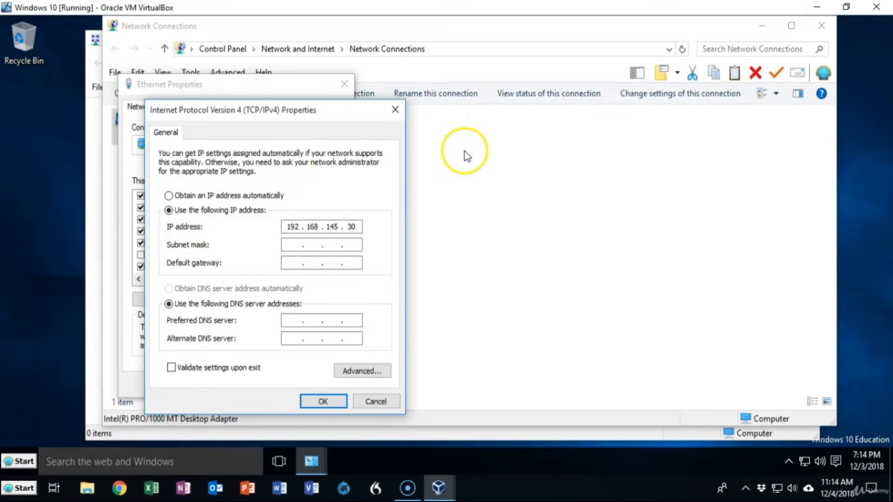
key(Tab)
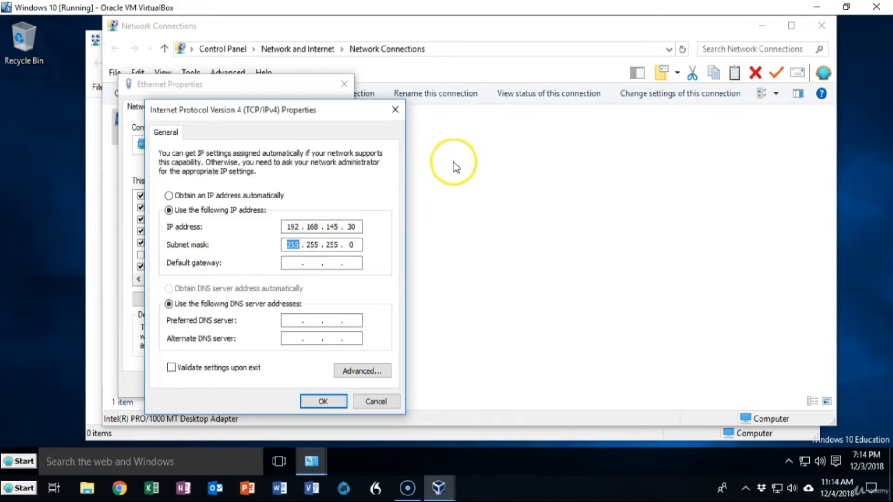
click(284, 262)
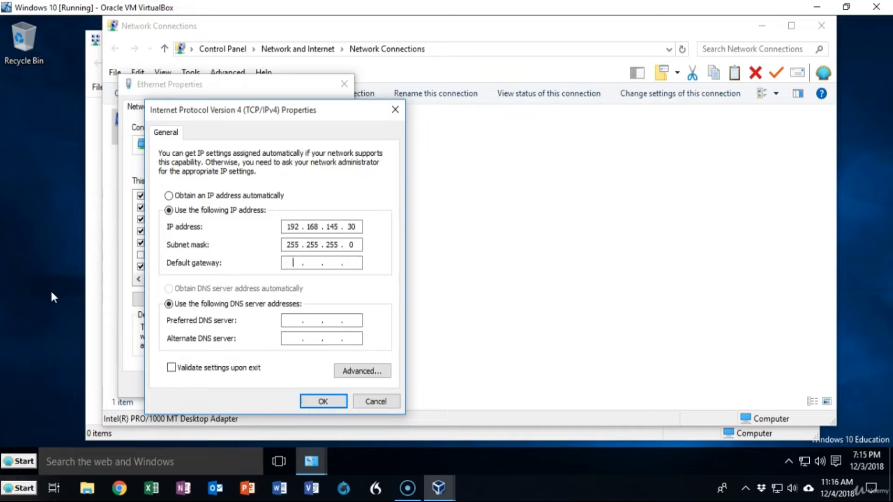
Step: Set the preferred DNS server to 192.168.145.10, apply the adapter settings, and close the Network Connections window
click(288, 321)
text(192.168.145.10)
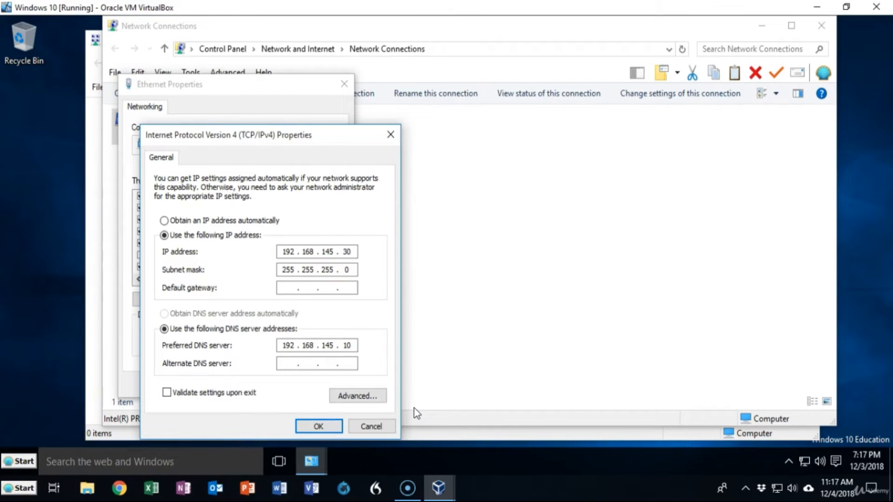
click(319, 426)
click(273, 384)
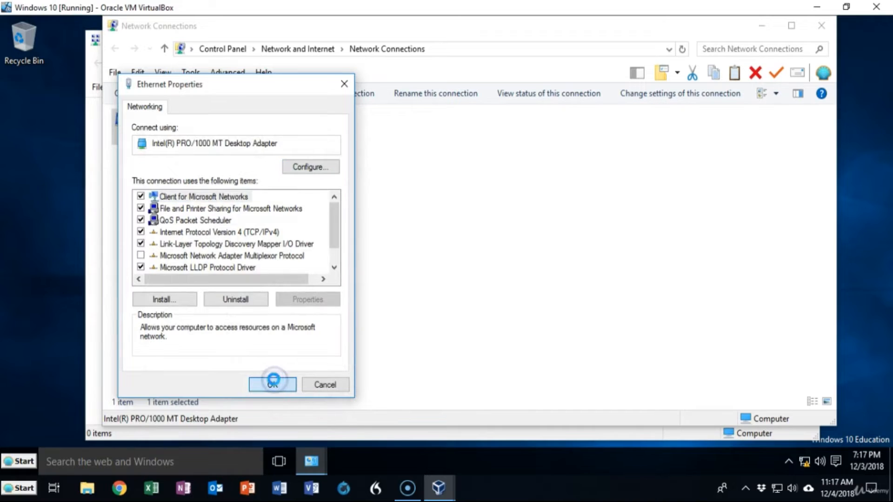
click(820, 26)
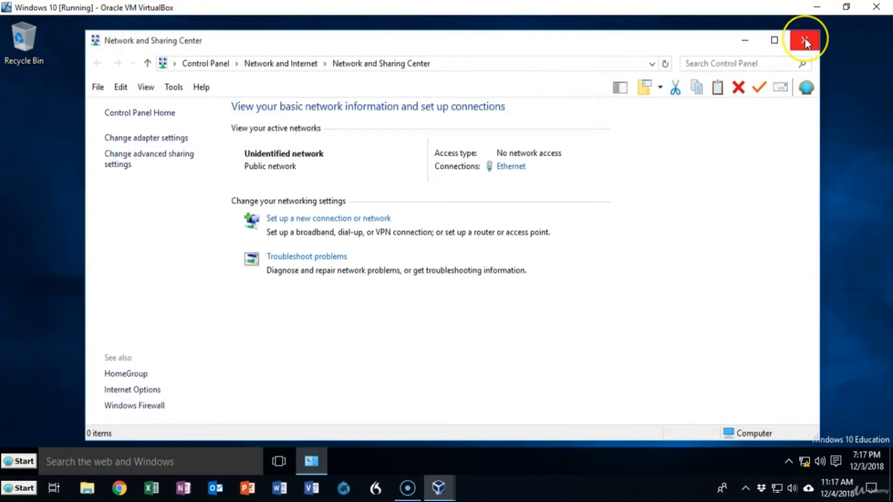
Step: Close the Network and Sharing Center, open a Command Prompt, and ping the server at 192.168.145.10
click(805, 42)
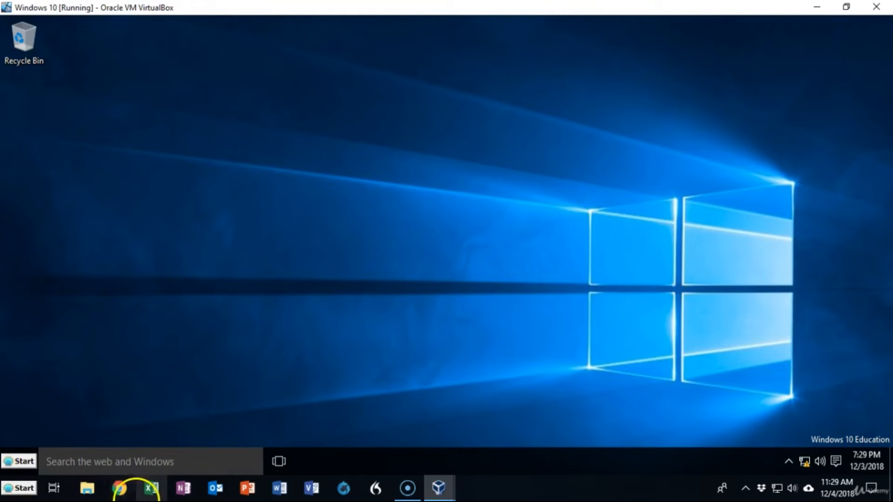
click(101, 464)
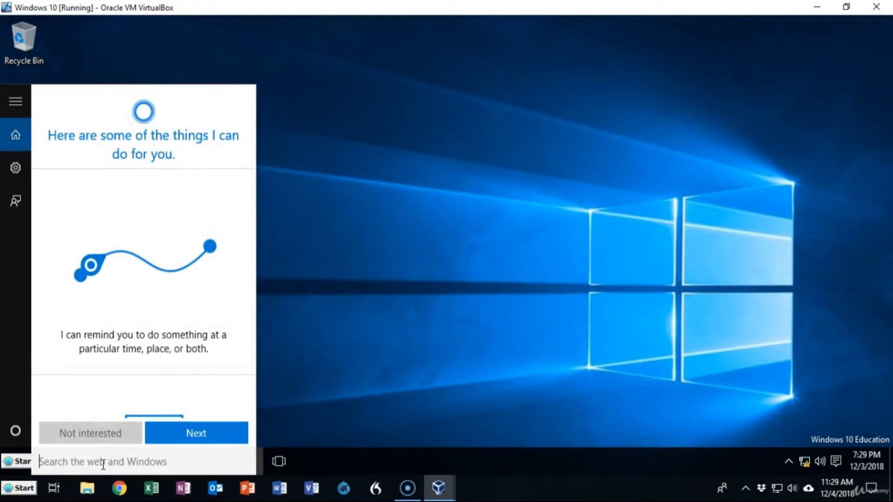
text(cmd)
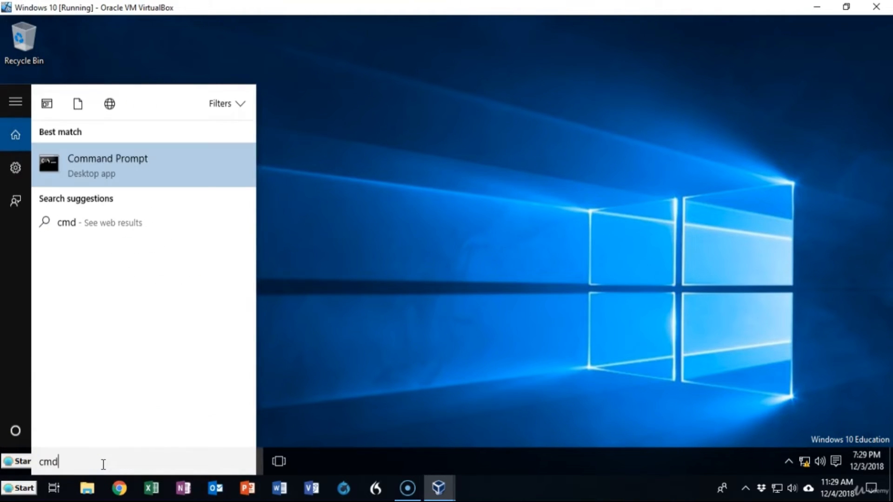
click(82, 158)
click(372, 114)
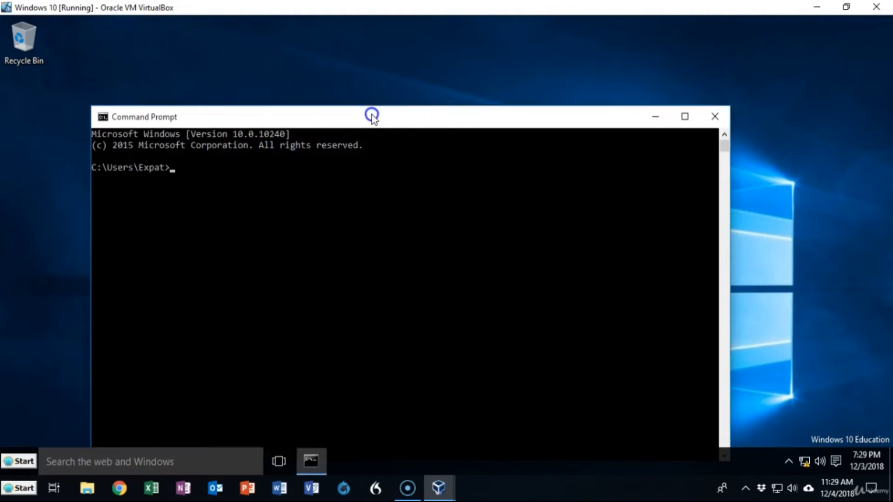
text(ping 192.168.145)
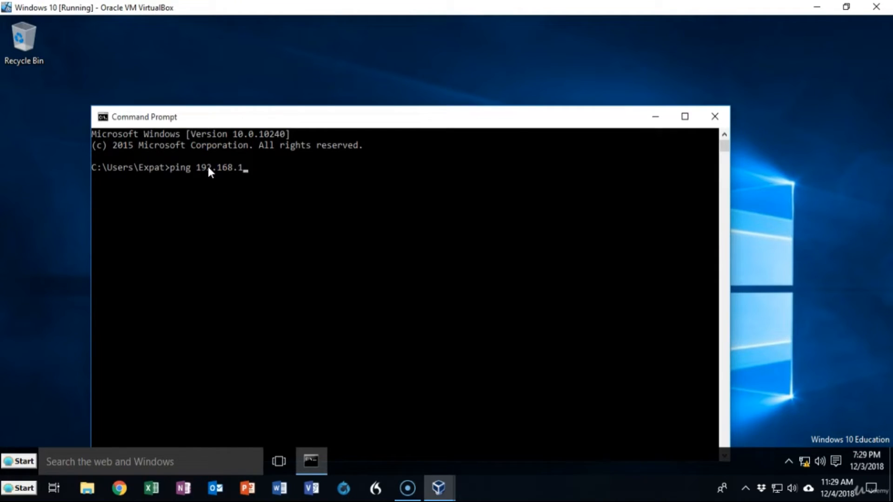
text(.10)
key(Return)
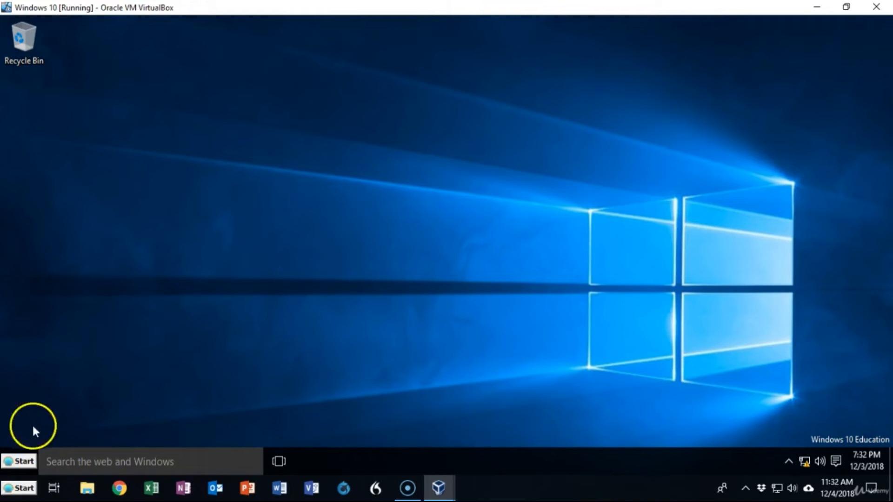
Step: Open the Computer Name/Domain Changes dialog from the client's System settings
click(7, 463)
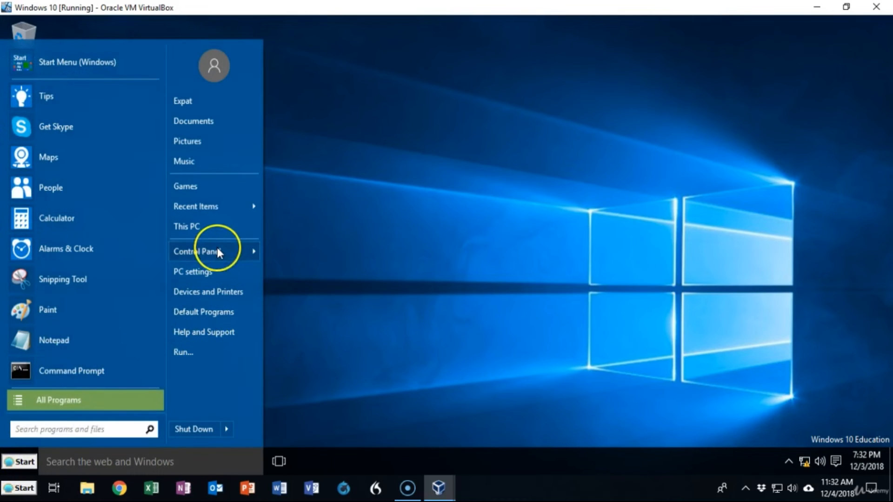
mouse_move(217, 247)
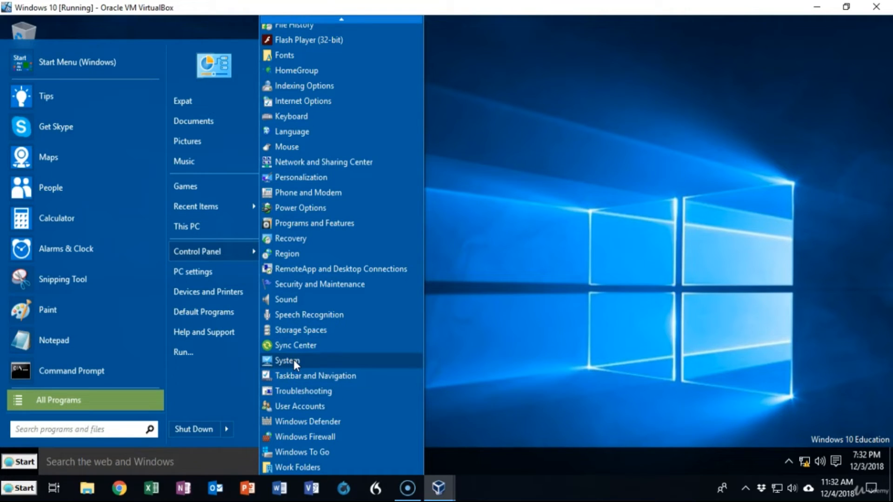
click(294, 361)
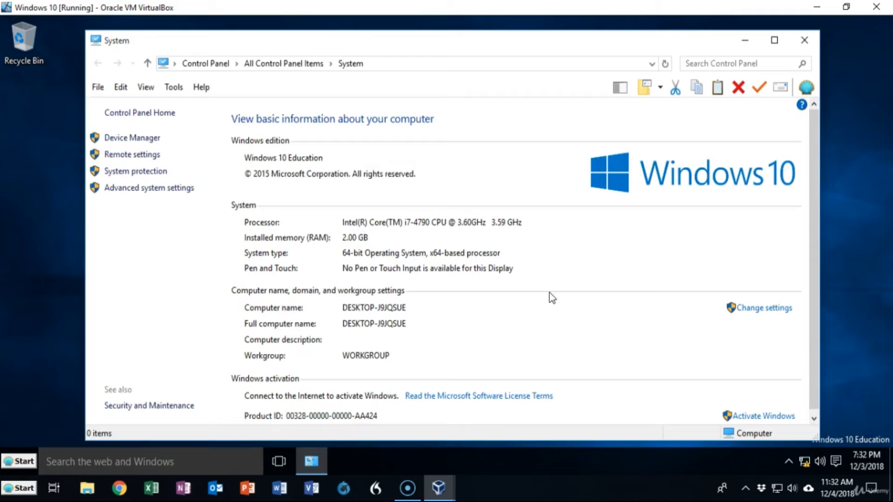
click(759, 311)
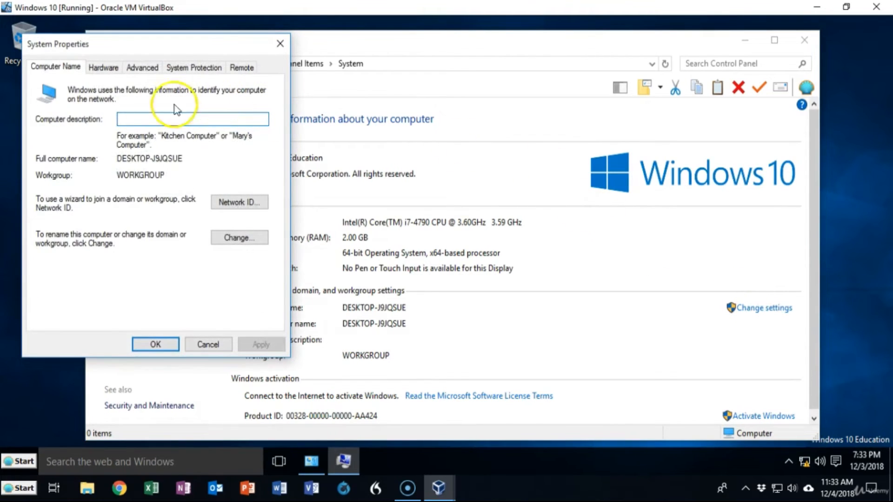
click(225, 238)
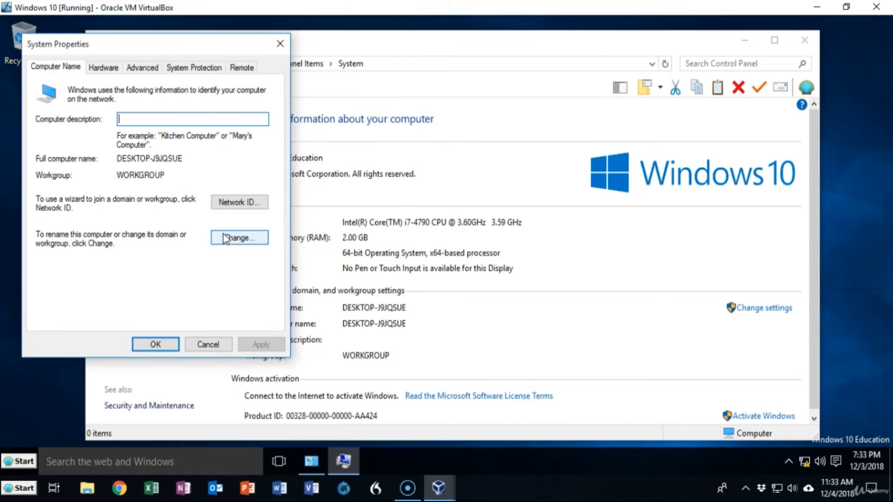
click(39, 426)
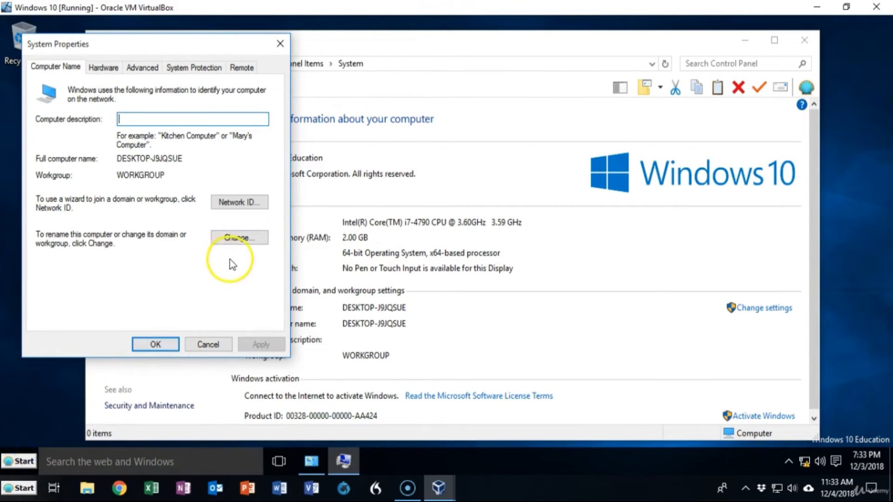
click(238, 248)
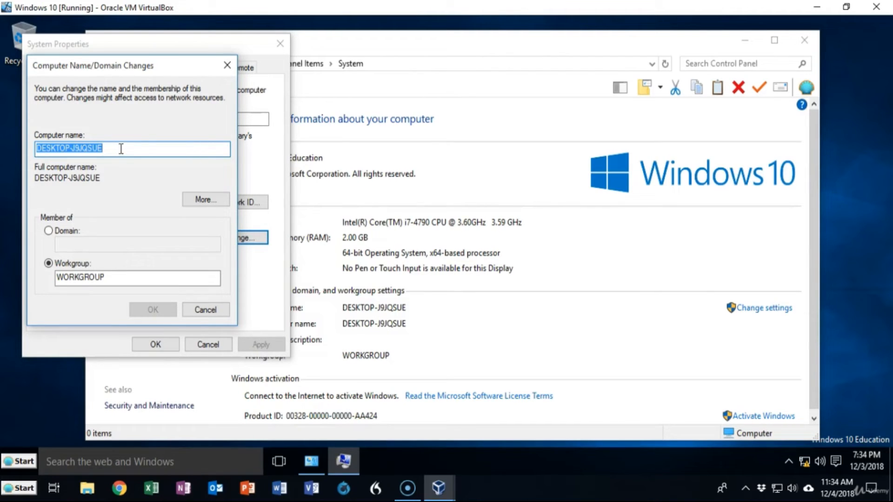
Step: Rename the computer WIN10-HR01, make it a member of the domain us.syberoffense.com, and submit the changes
text(WIN10-HR01)
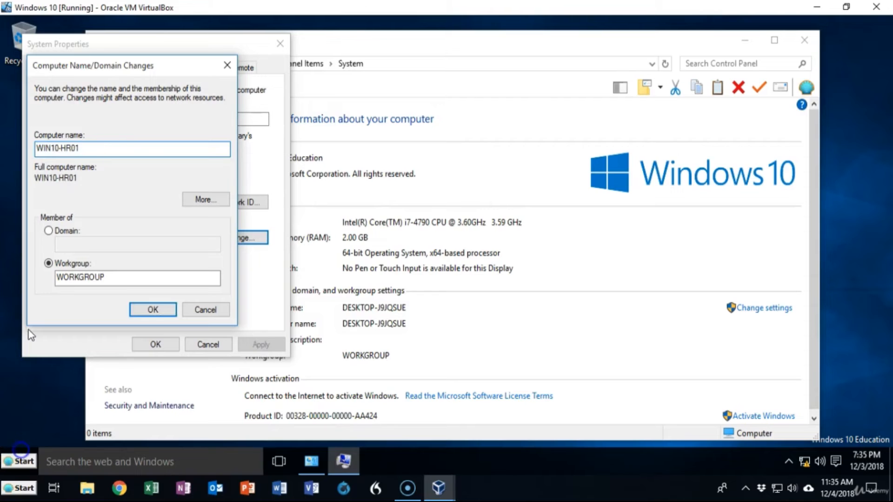
click(50, 231)
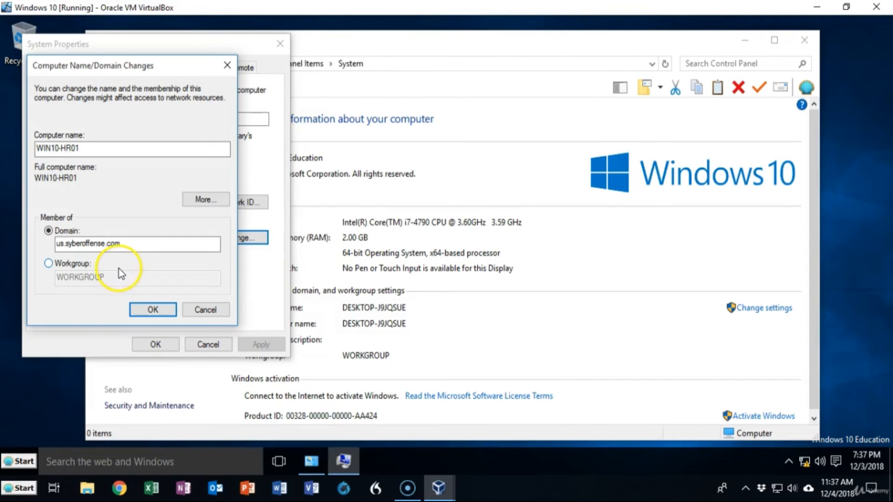
click(151, 303)
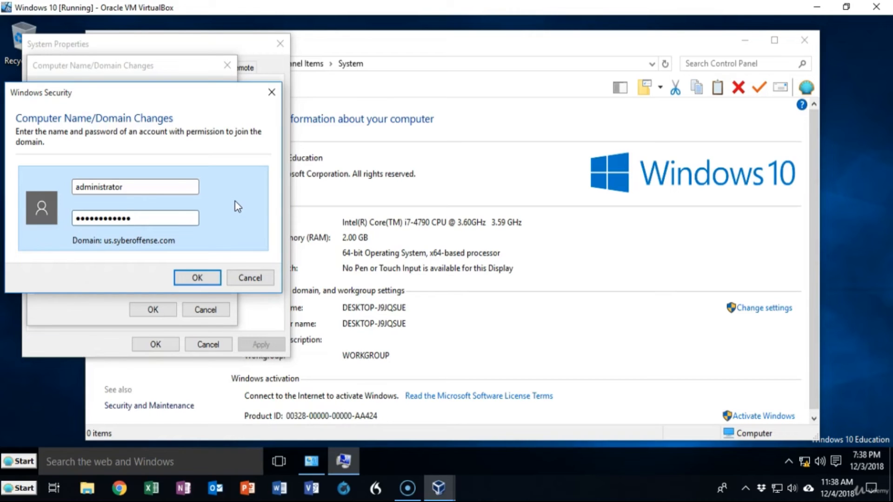
Step: Authorize the domain join with the administrator account and its password, close the system properties, and restart the client
click(197, 279)
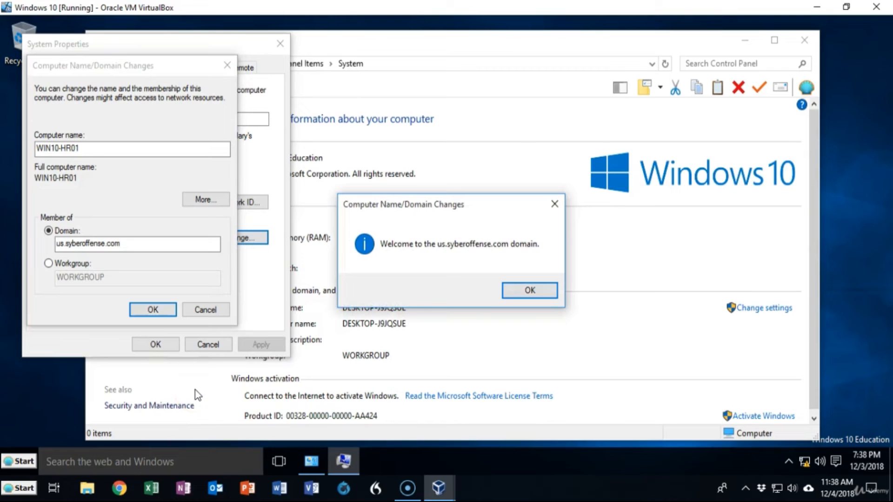
click(520, 291)
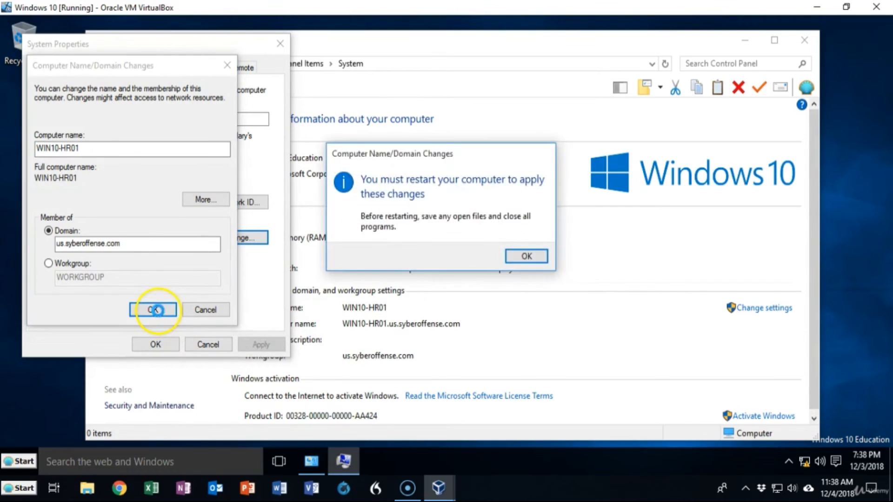
key(Return)
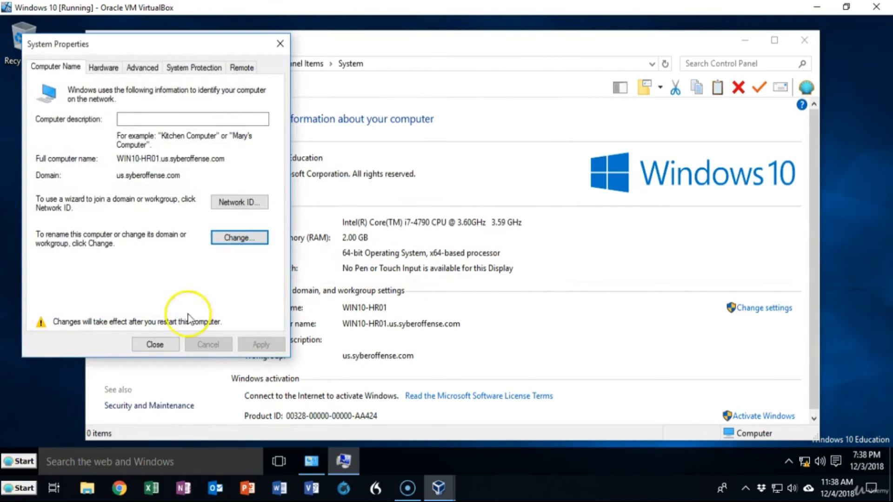
click(155, 345)
click(441, 251)
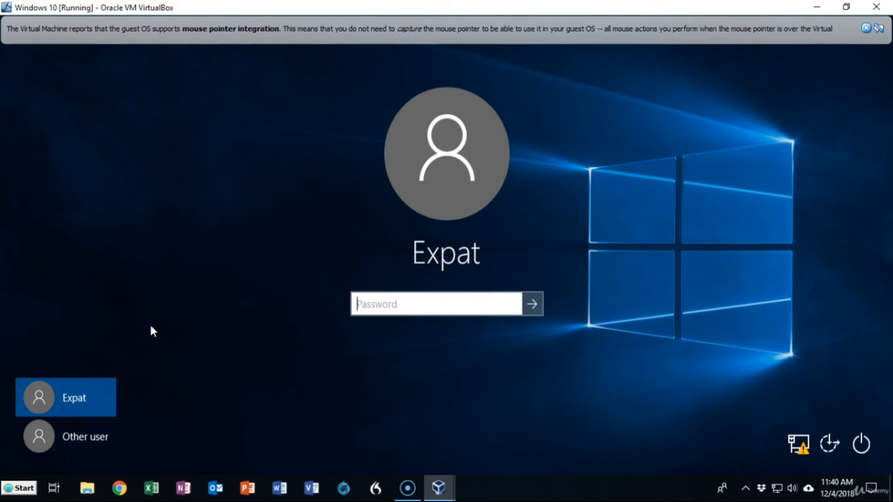
Step: Choose to sign in as another user and enter the user name administrator with the account password
click(96, 385)
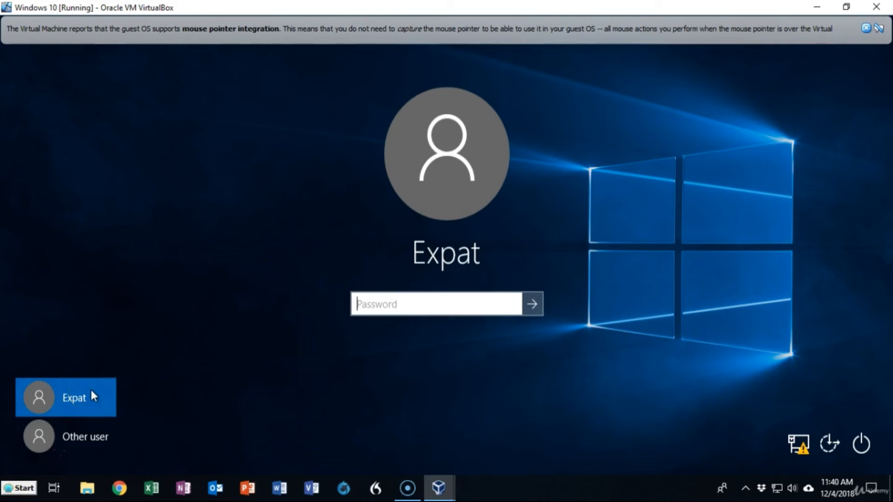
click(82, 436)
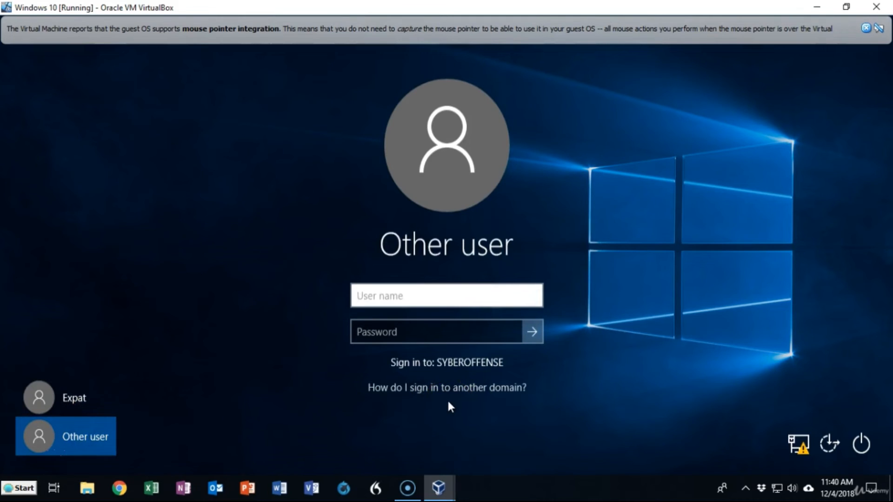
click(372, 296)
click(365, 245)
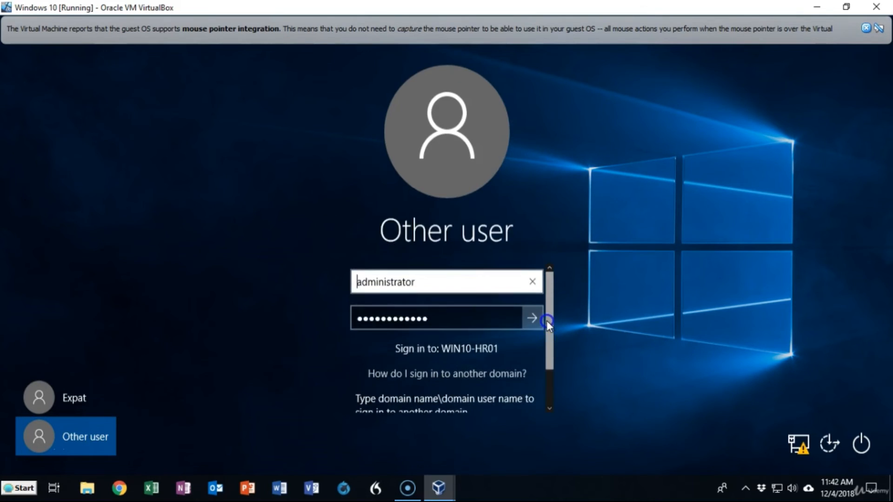
Step: Change the sign-in user name to syberoffense\administrator so it targets the domain, and sign in
click(480, 380)
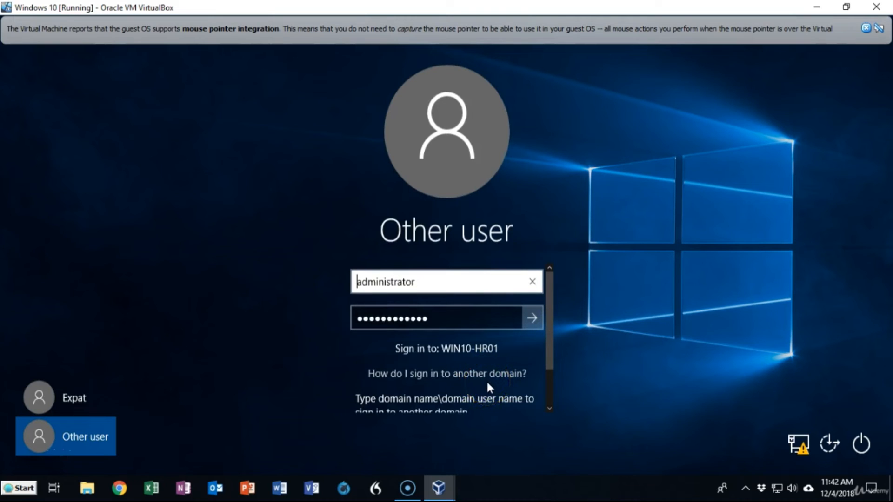
click(463, 352)
click(378, 281)
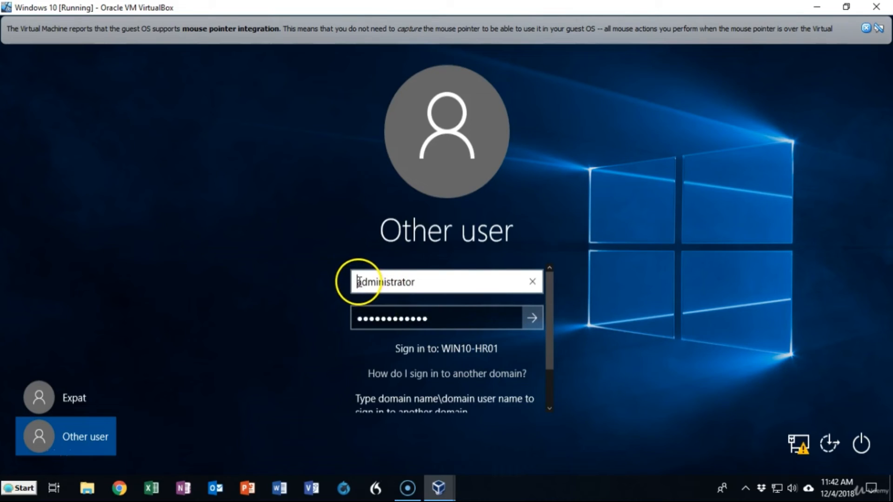
click(437, 276)
key(Home)
text(syberoffense\)
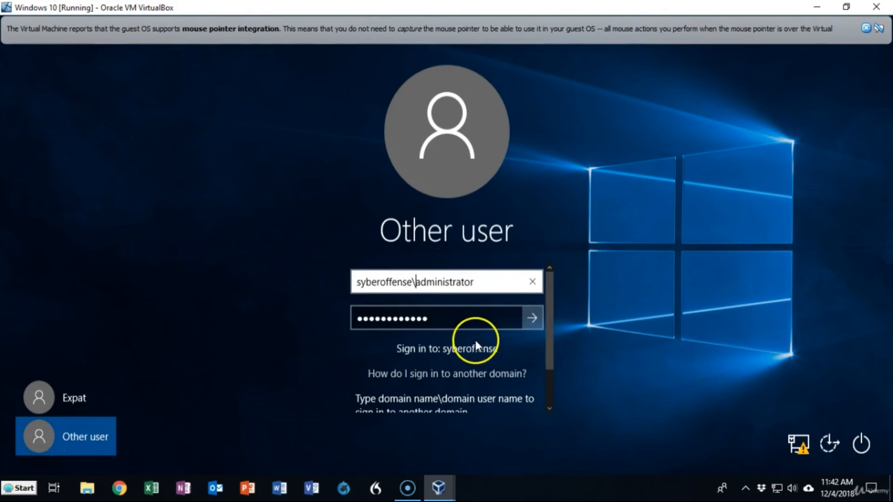
click(533, 319)
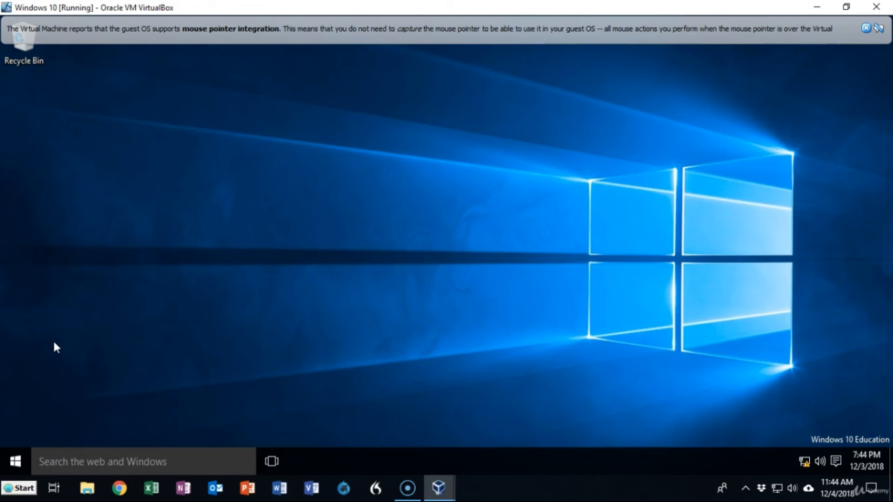
Step: On the Server 2016 machine, open Active Directory Users and Computers and show the Computers container of us.syberoffense.com
click(28, 313)
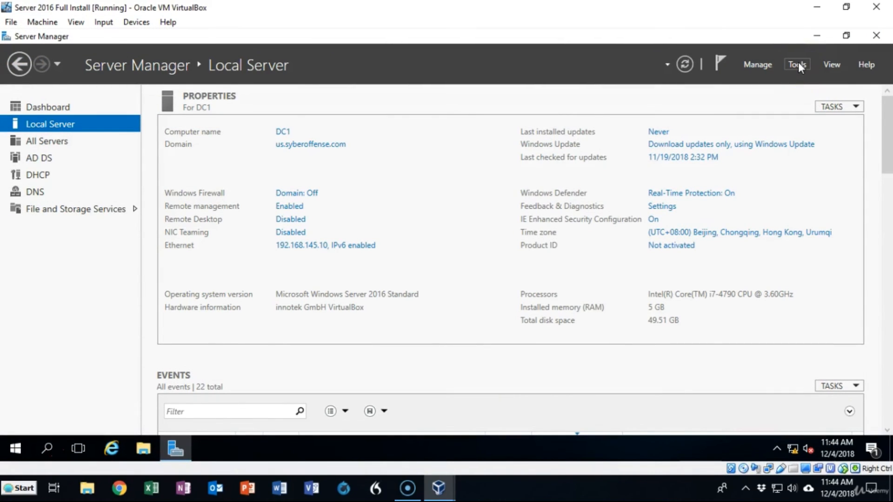
click(771, 117)
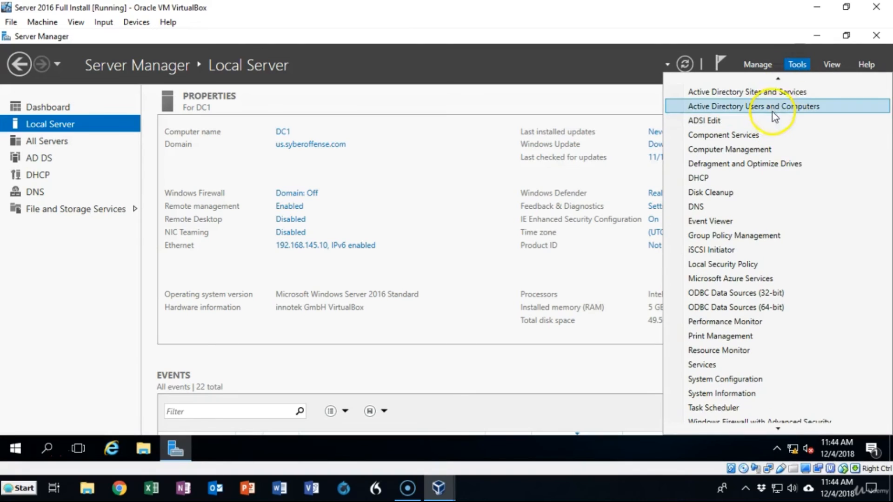
click(772, 108)
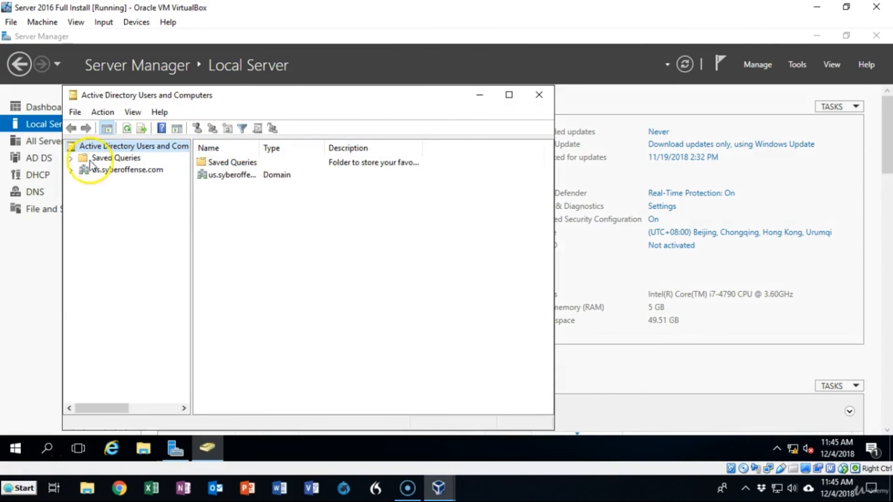
click(71, 171)
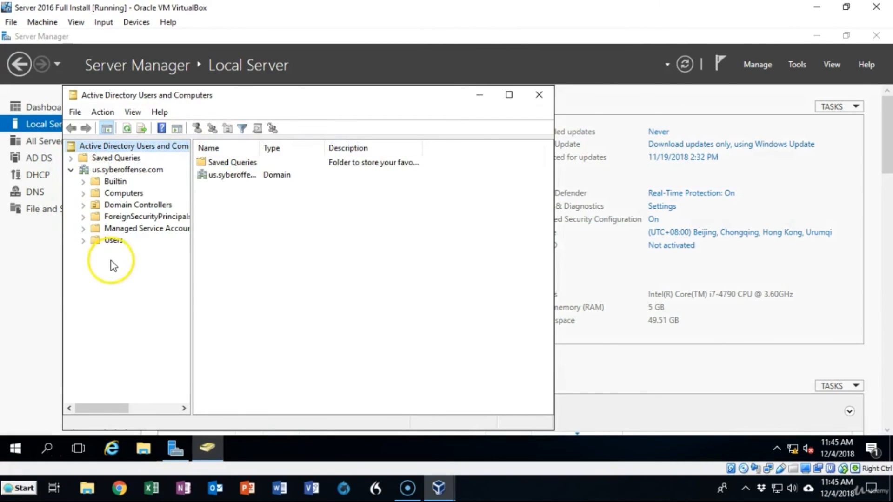
click(126, 193)
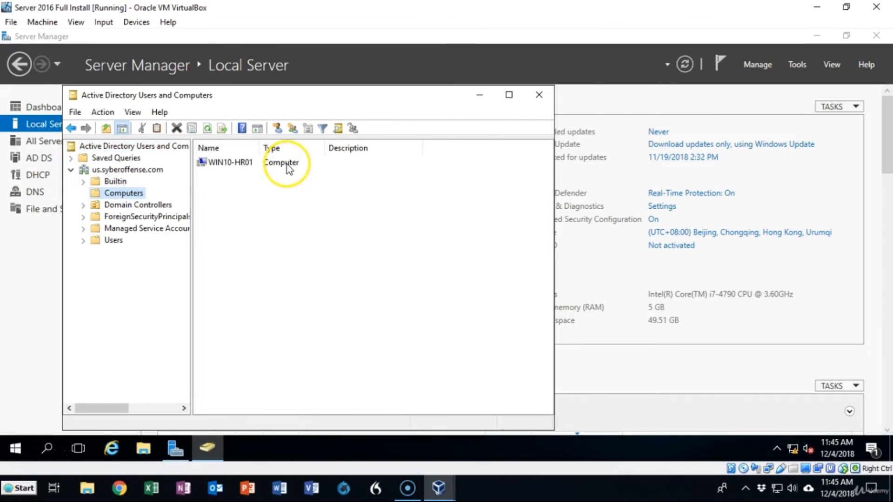
Step: Widen the Name column, open the properties of WIN10-HR01, and check its operating system details
drag(260, 146, 306, 145)
click(235, 162)
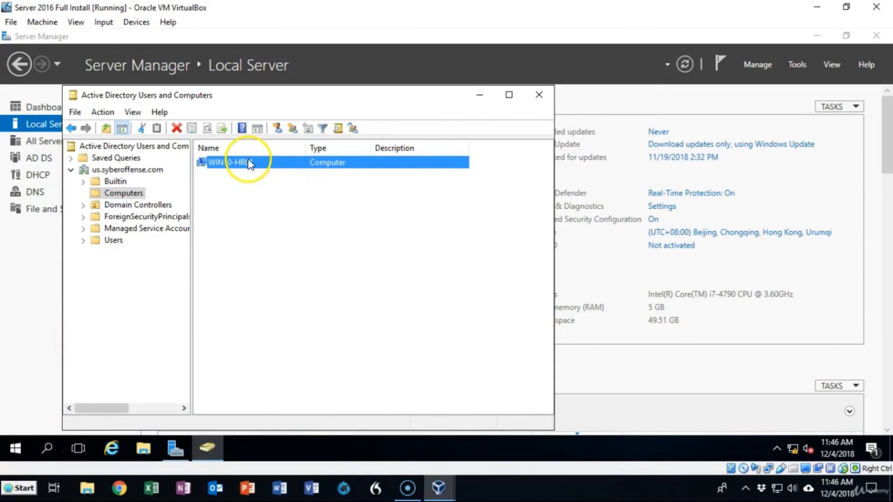
double_click(248, 164)
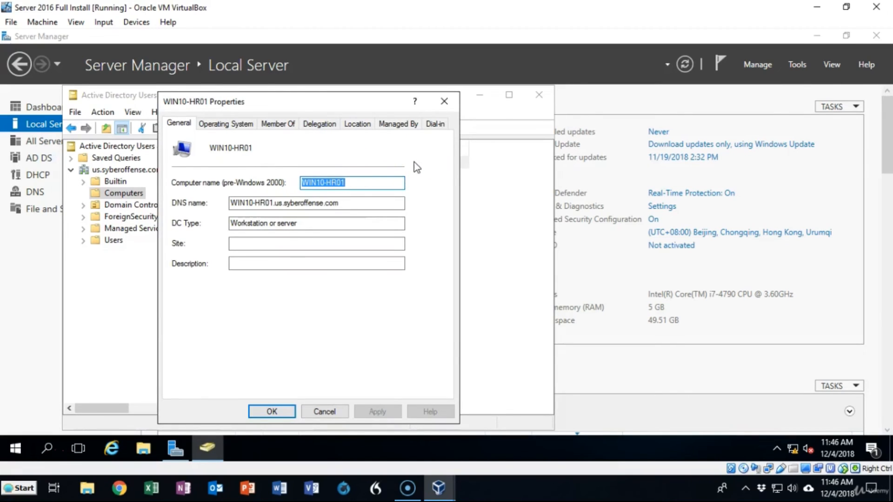
click(226, 123)
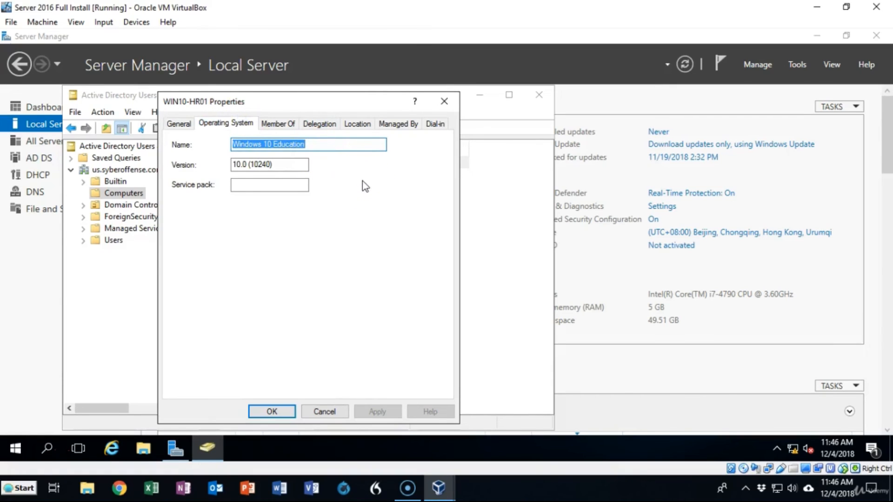
Step: Check the group membership and delegation settings of WIN10-HR01, and set its location to HR
click(284, 122)
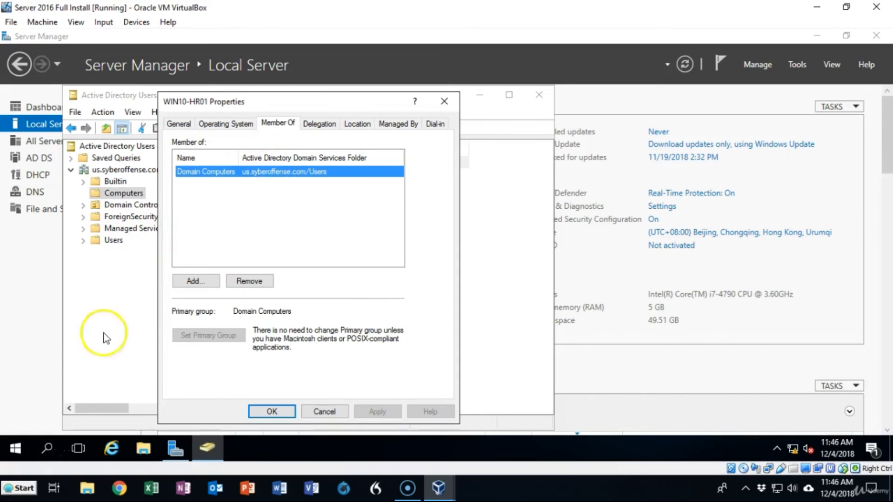
click(320, 123)
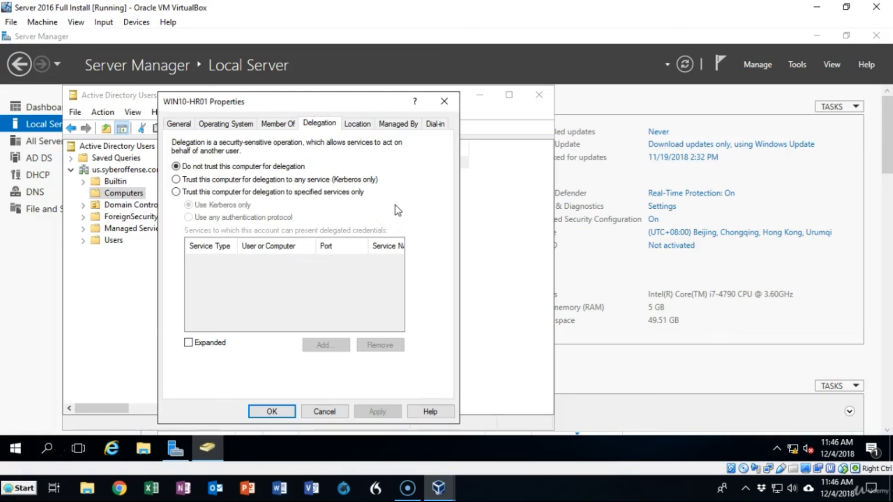
click(355, 123)
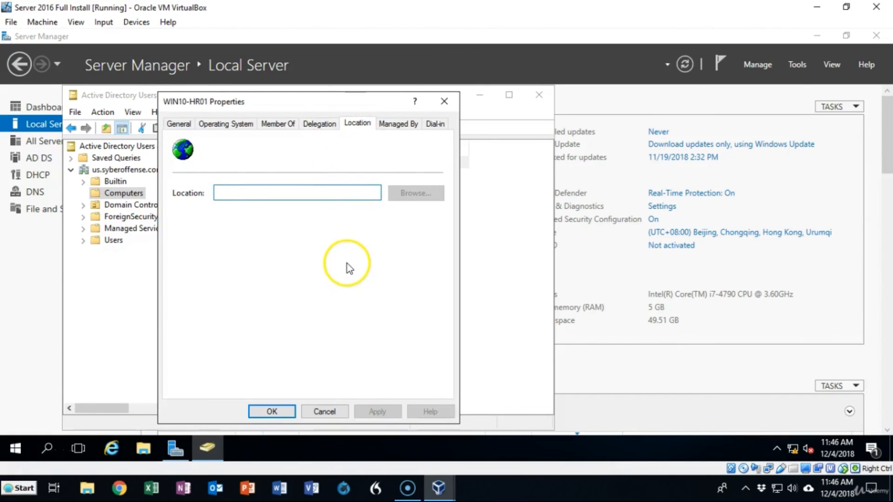
click(225, 192)
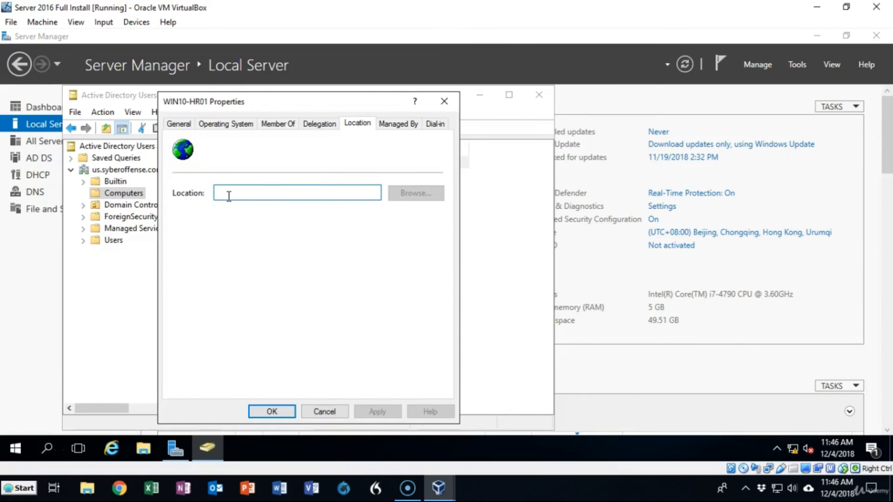
text(HR)
drag(230, 194, 223, 194)
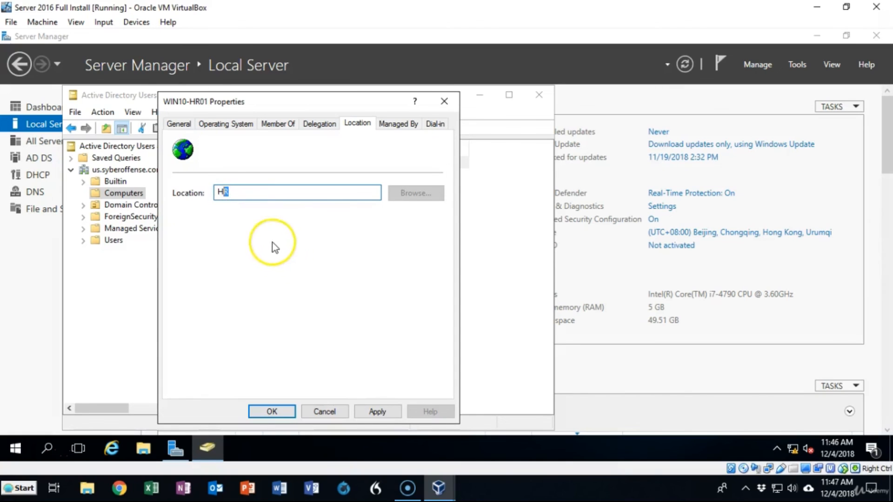
click(243, 192)
Step: Review who manages WIN10-HR01 and its dial-in settings, then save the properties and close Active Directory Users and Computers
click(400, 124)
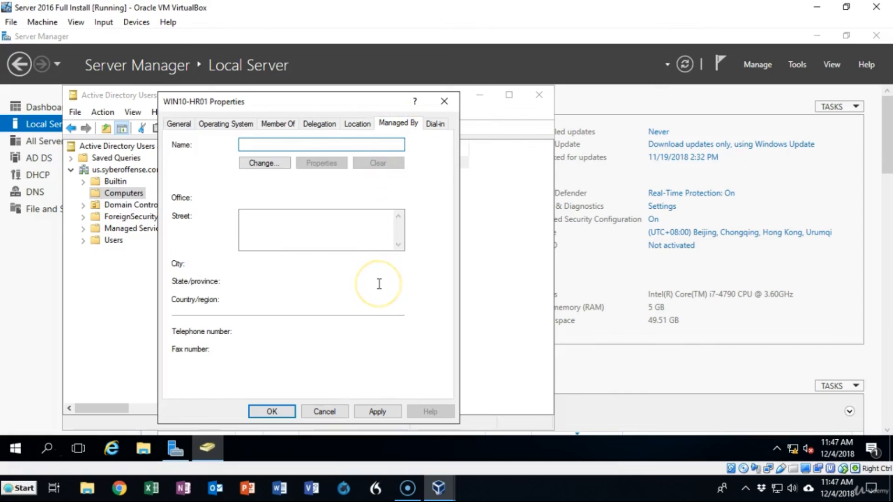
click(435, 123)
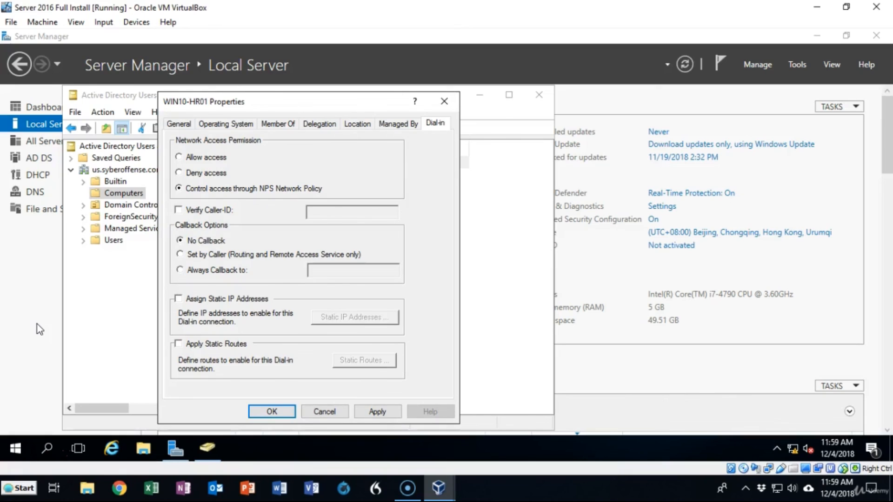
key(Return)
click(539, 97)
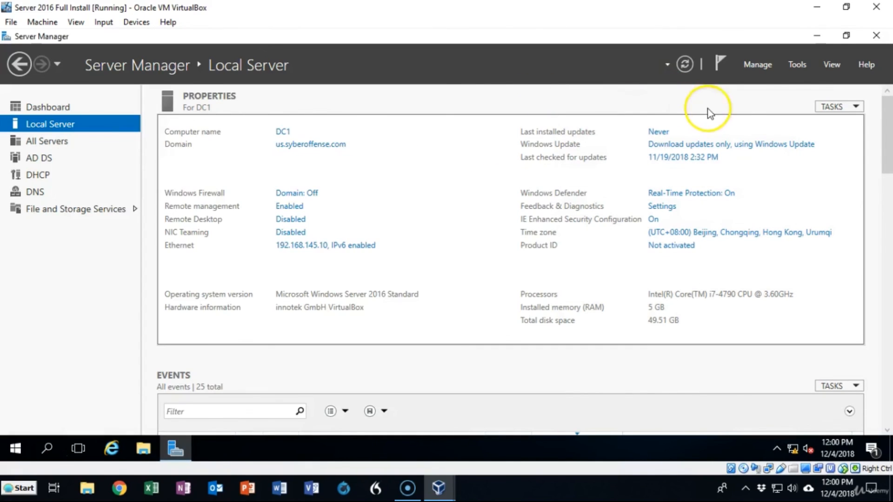
Step: Open DNS Manager, expand the us.syberoffense.com forward lookup zone on DC1, and select the WIN10-HR01 host record
click(796, 66)
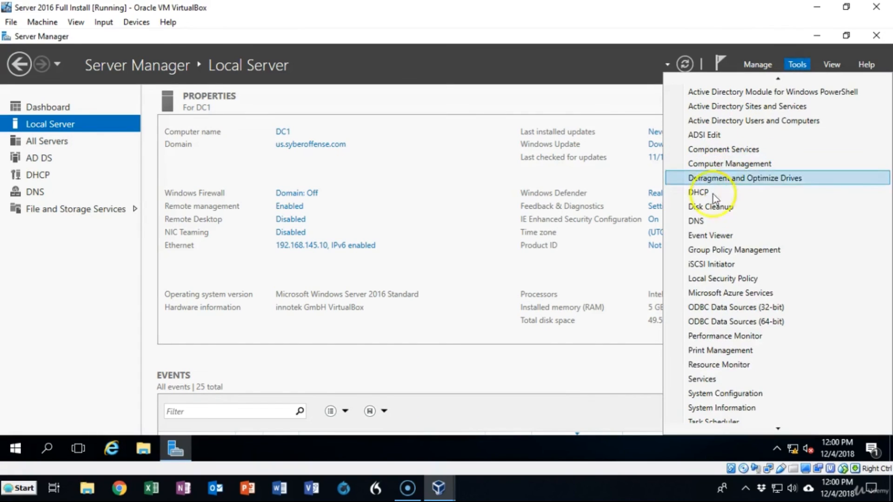
click(702, 223)
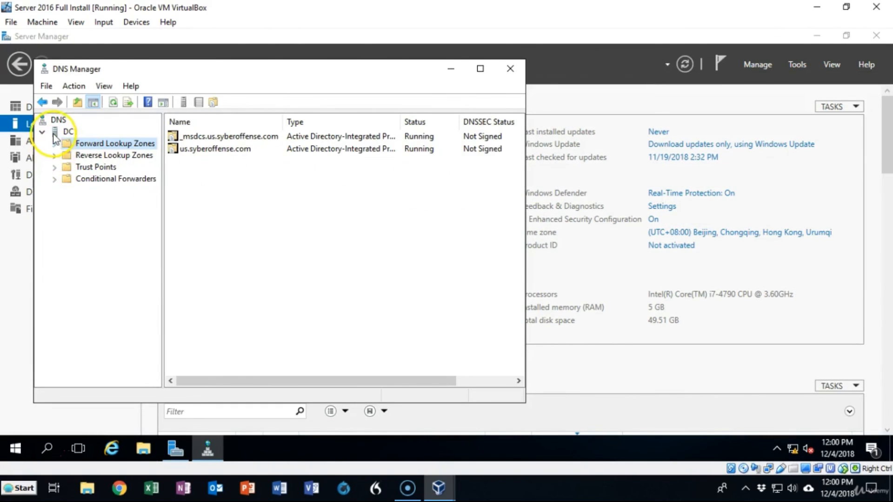
click(54, 144)
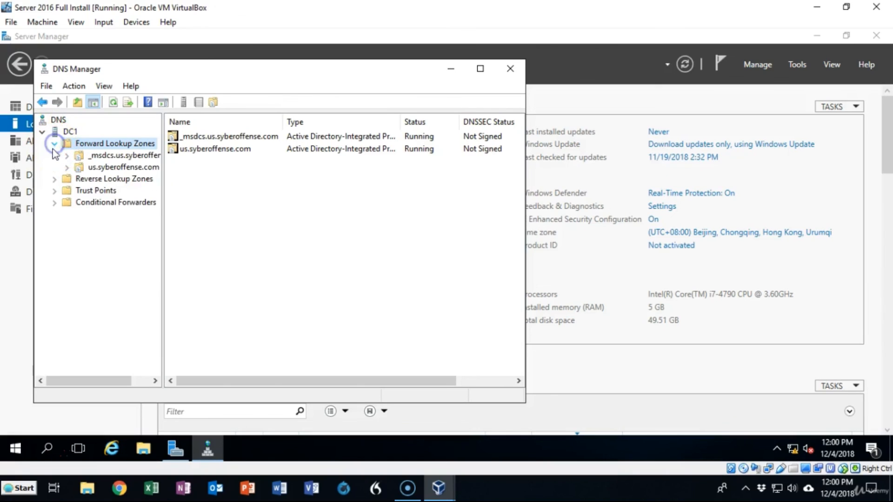
click(67, 169)
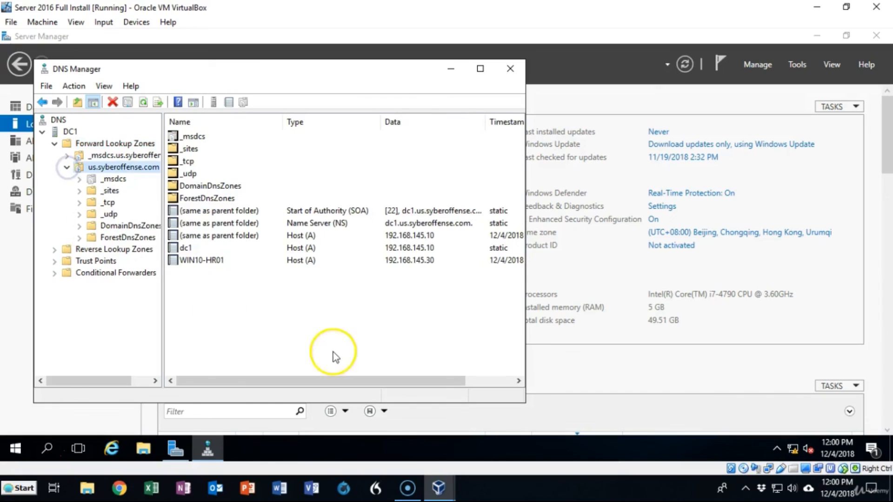
click(205, 260)
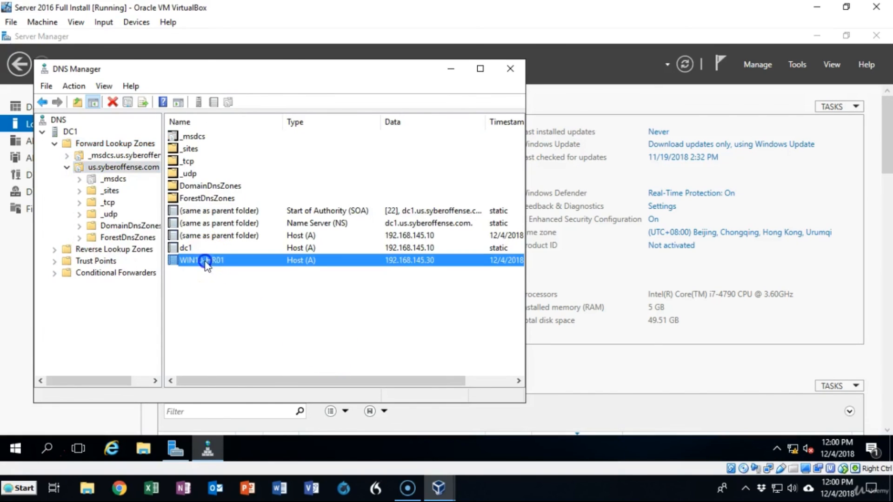